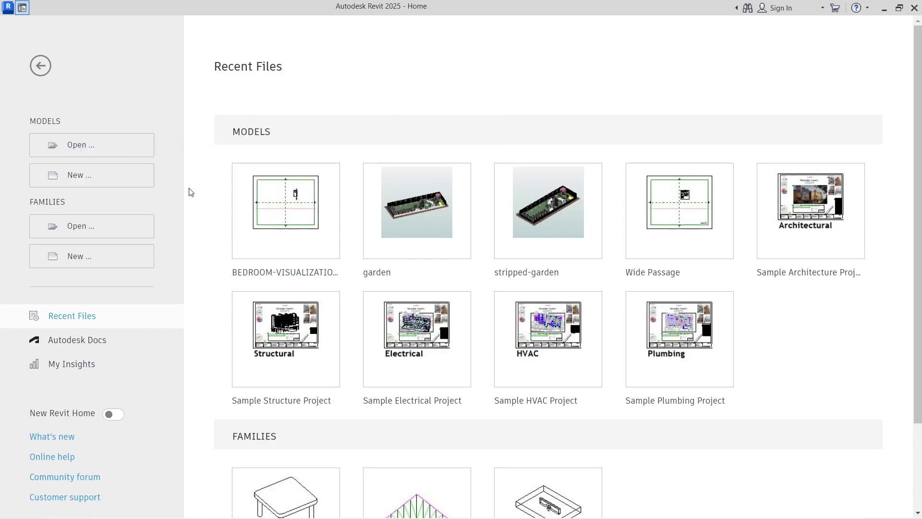
Step: Create a new Project from the Metric Multi-discipline template file
{"action": "left_click", "coordinate": [131, 180]}
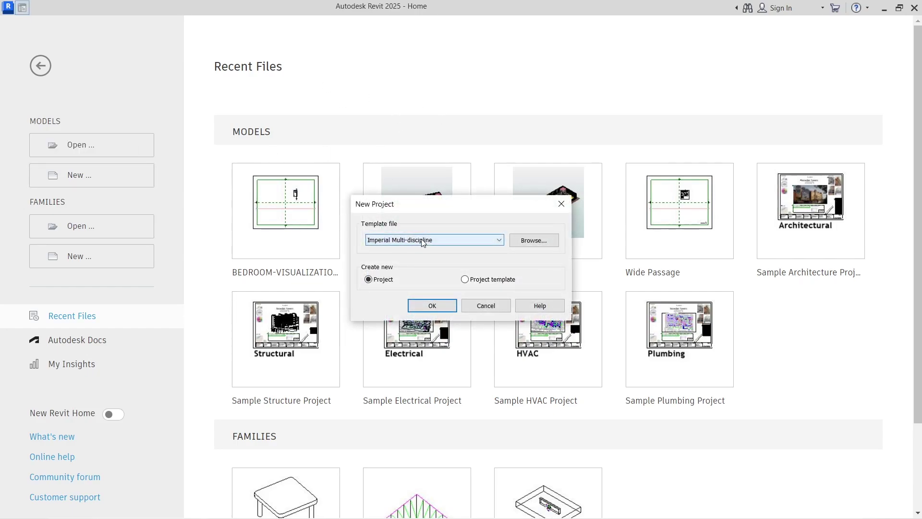
{"action": "left_click", "coordinate": [422, 241]}
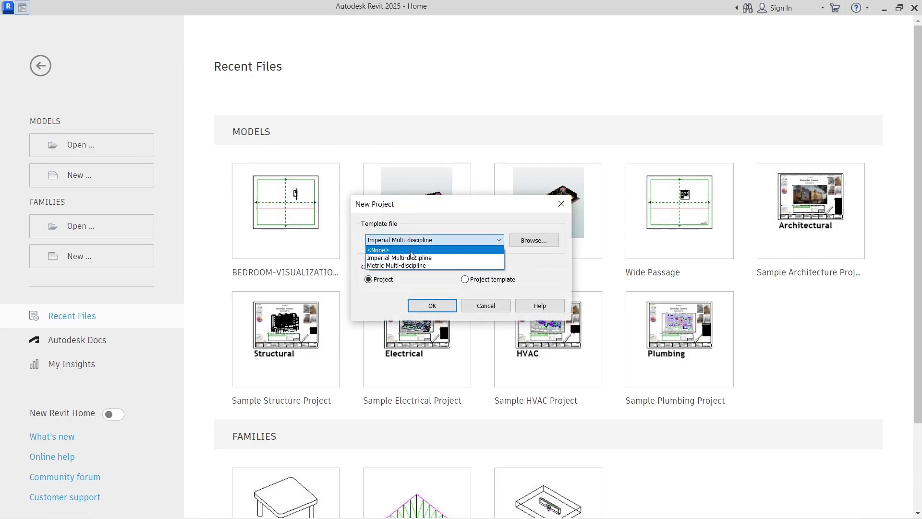
{"action": "left_click", "coordinate": [421, 265]}
{"action": "left_click", "coordinate": [432, 305]}
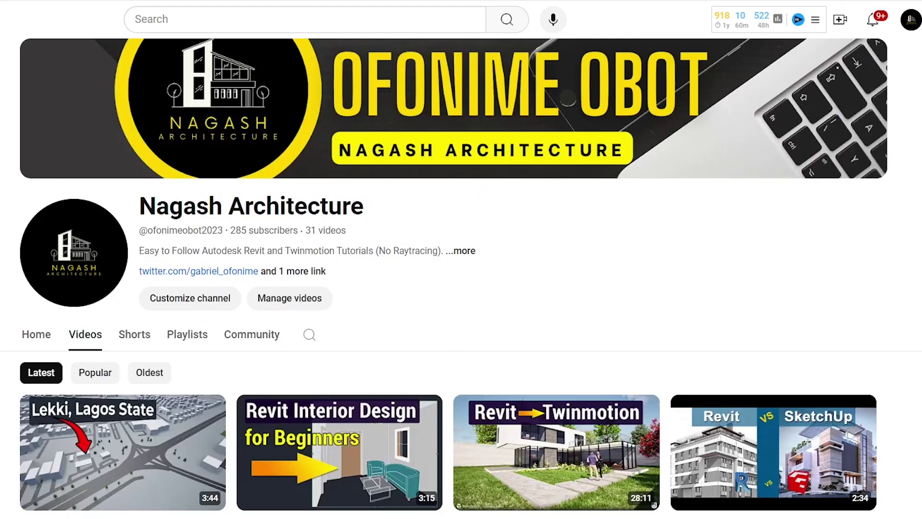
Step: Scroll down the channel's Videos page to browse more Revit and Twinmotion tutorials
{"action": "scroll", "coordinate": [461, 279], "scroll_direction": "down", "scroll_amount": 5}
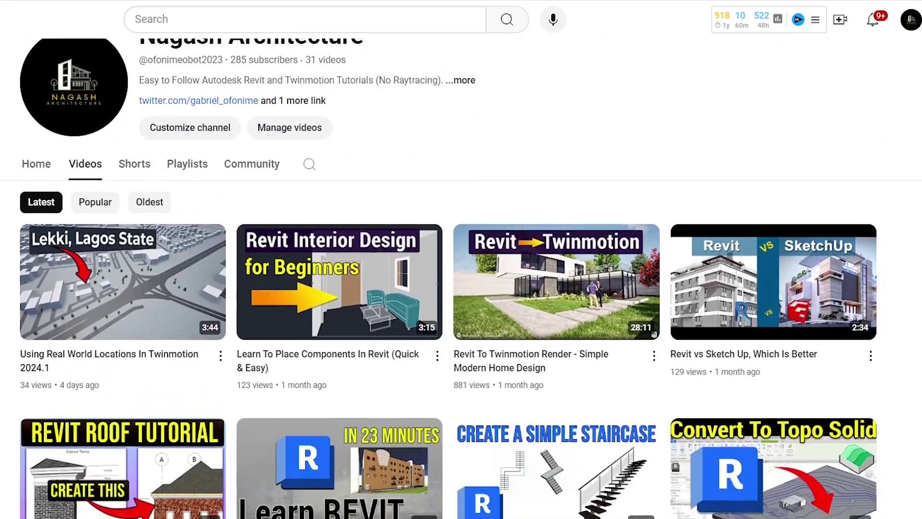
{"action": "scroll", "coordinate": [461, 288], "scroll_direction": "down", "scroll_amount": 7}
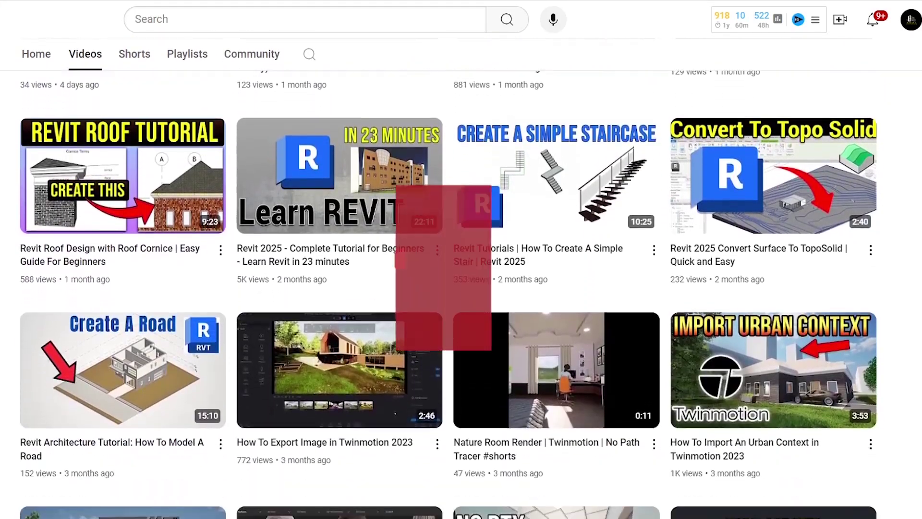
{"action": "scroll", "coordinate": [461, 288], "scroll_direction": "down", "scroll_amount": 5}
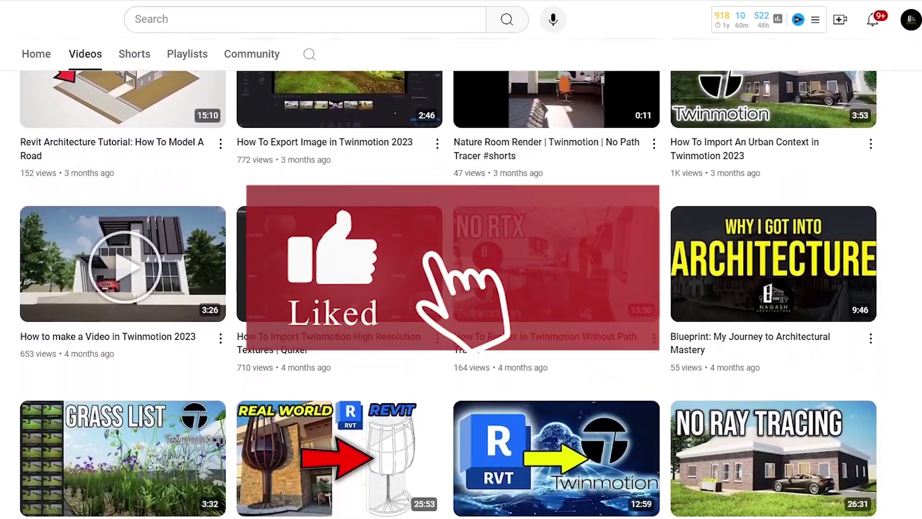
{"action": "scroll", "coordinate": [460, 288], "scroll_direction": "down", "scroll_amount": 3}
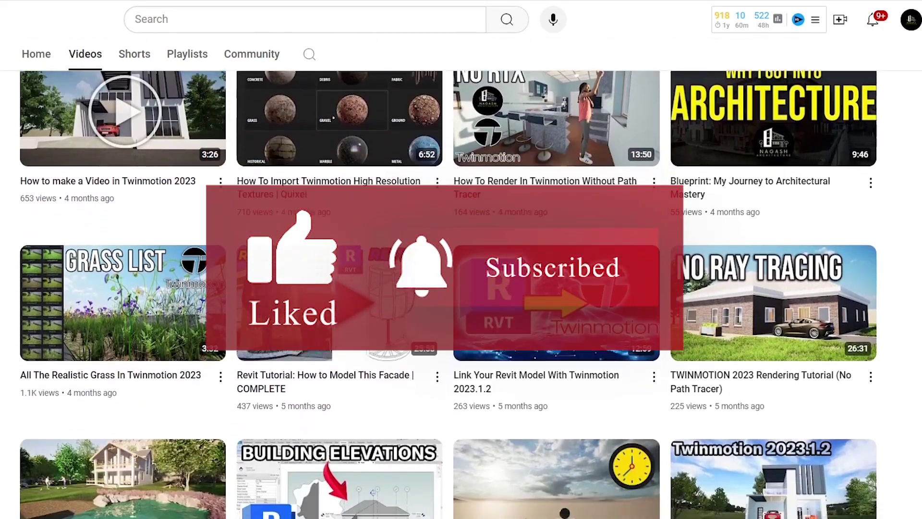
{"action": "scroll", "coordinate": [461, 288], "scroll_direction": "down", "scroll_amount": 3}
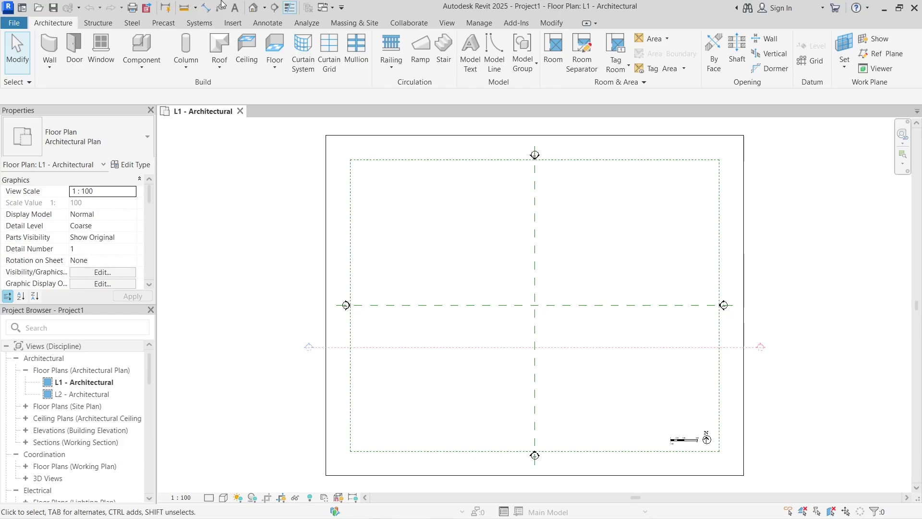
Step: Open the default {3D} view, then return to the L1 - Architectural floor plan
{"action": "left_click", "coordinate": [253, 7]}
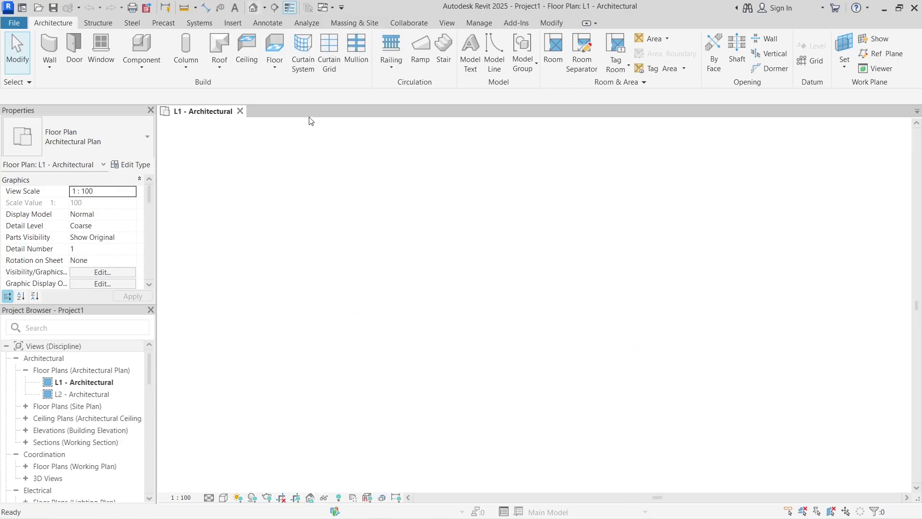
{"action": "scroll", "coordinate": [634, 347], "scroll_direction": "up", "scroll_amount": 4}
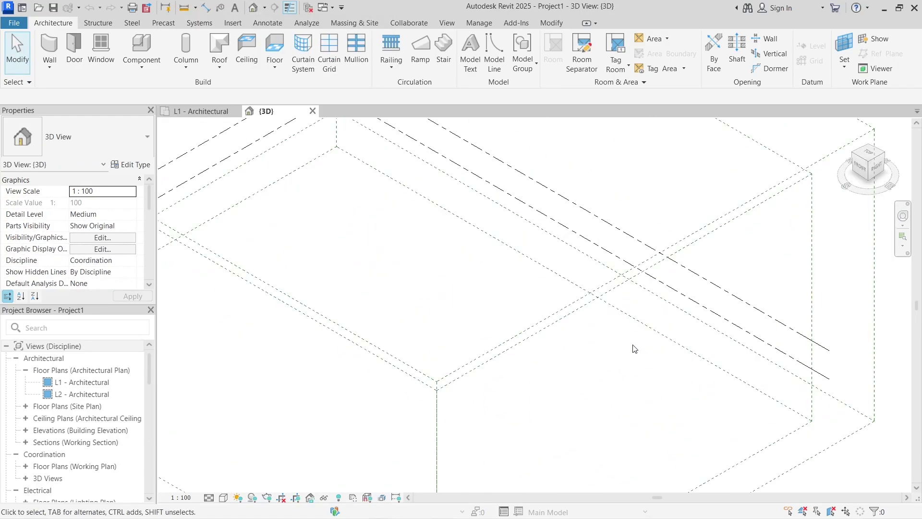
{"action": "left_click", "coordinate": [206, 111]}
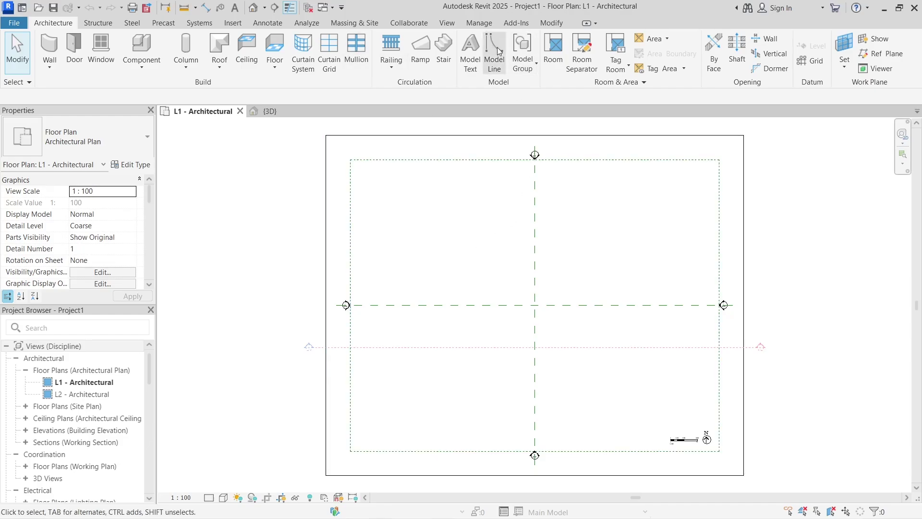
Step: Create a new Schedule/Quantities schedule for the Walls category
{"action": "left_click", "coordinate": [448, 23]}
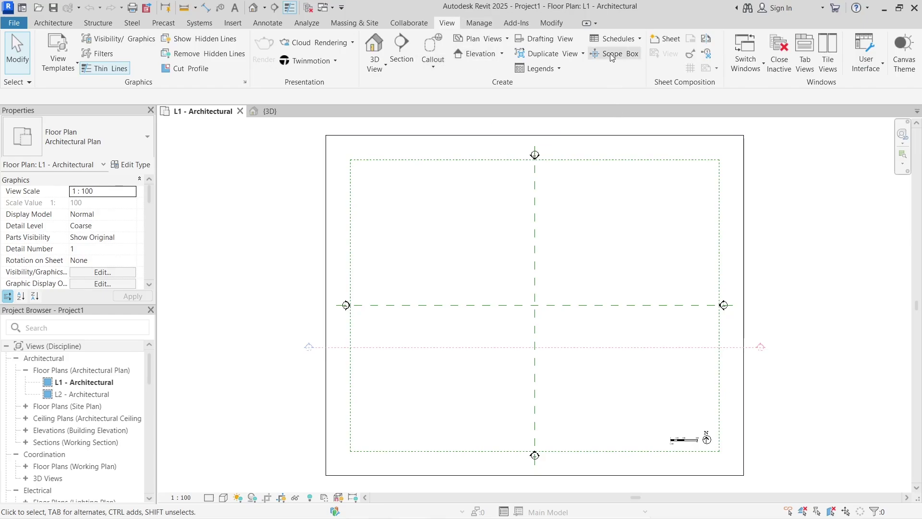
{"action": "left_click", "coordinate": [633, 43]}
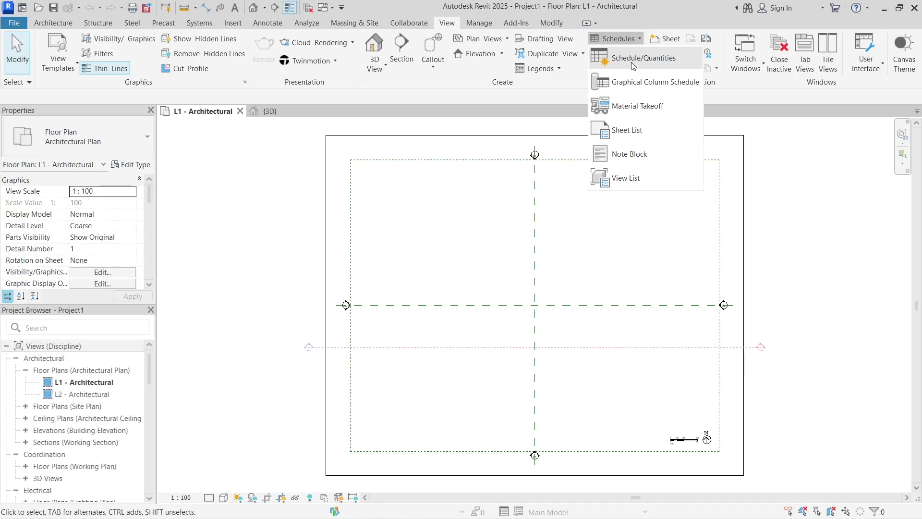
{"action": "left_click", "coordinate": [645, 58]}
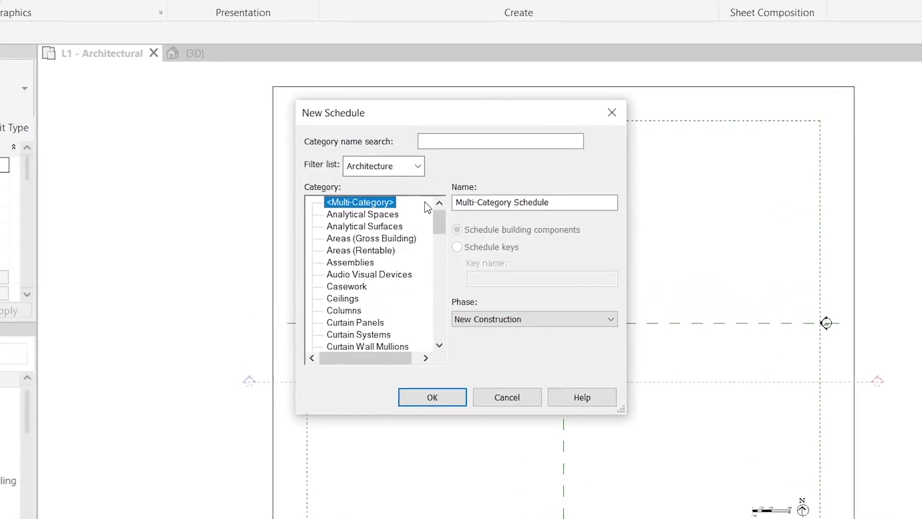
{"action": "left_click_drag", "start_coordinate": [438, 217], "coordinate": [436, 342]}
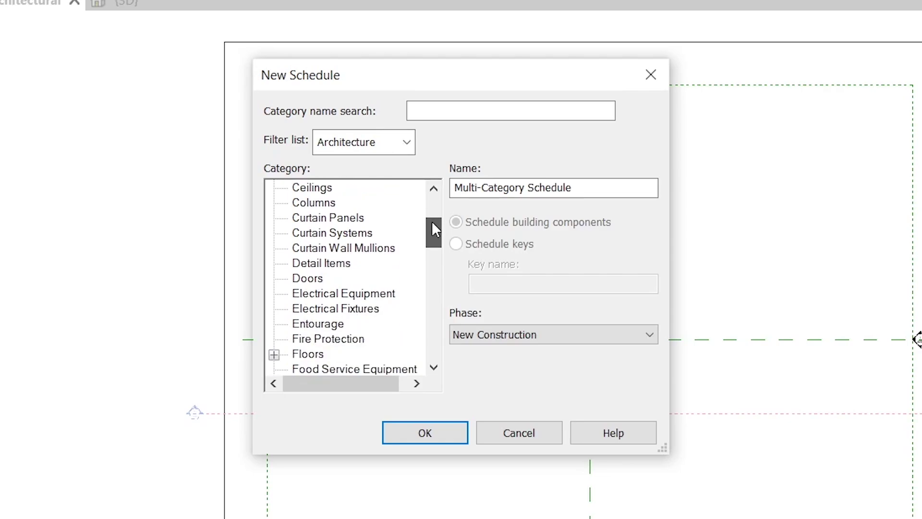
{"action": "left_click", "coordinate": [312, 354]}
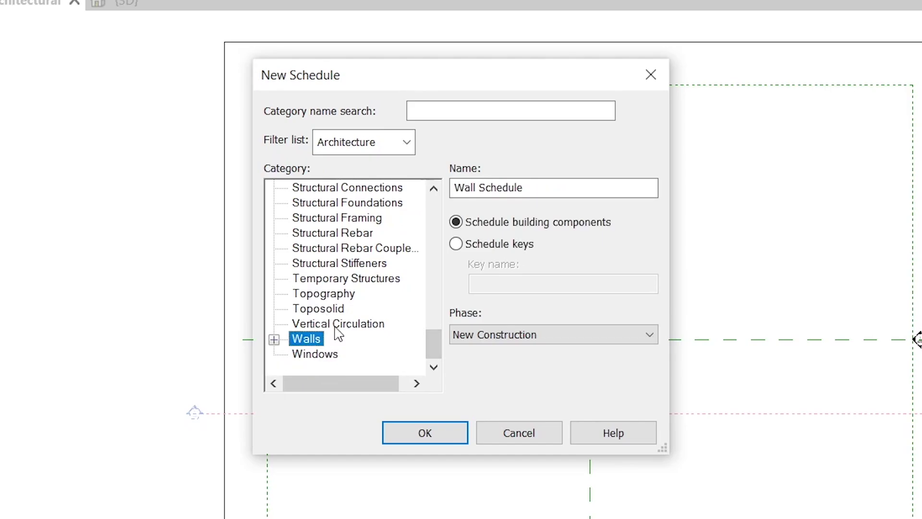
{"action": "left_click", "coordinate": [432, 438]}
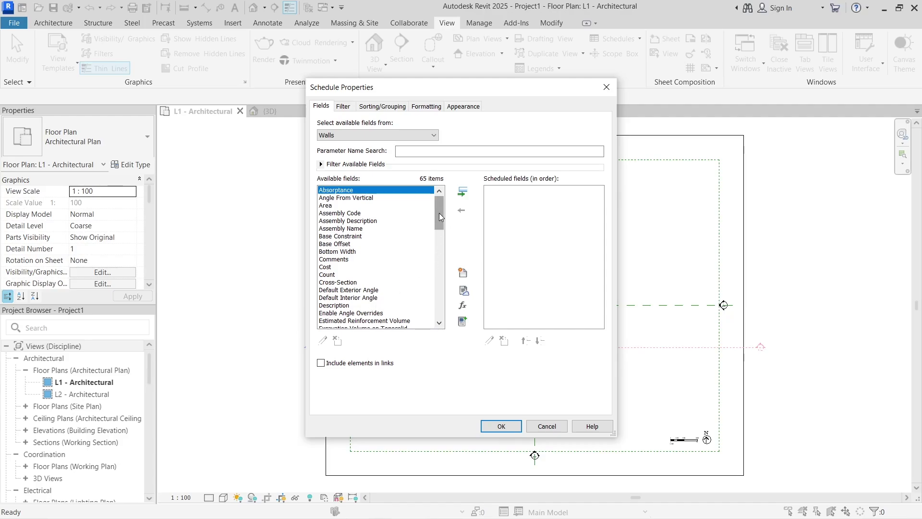
Step: Schedule the Area, Cost and Family and Type fields, then start a calculated value
{"action": "left_click", "coordinate": [324, 206]}
{"action": "left_click", "coordinate": [462, 192]}
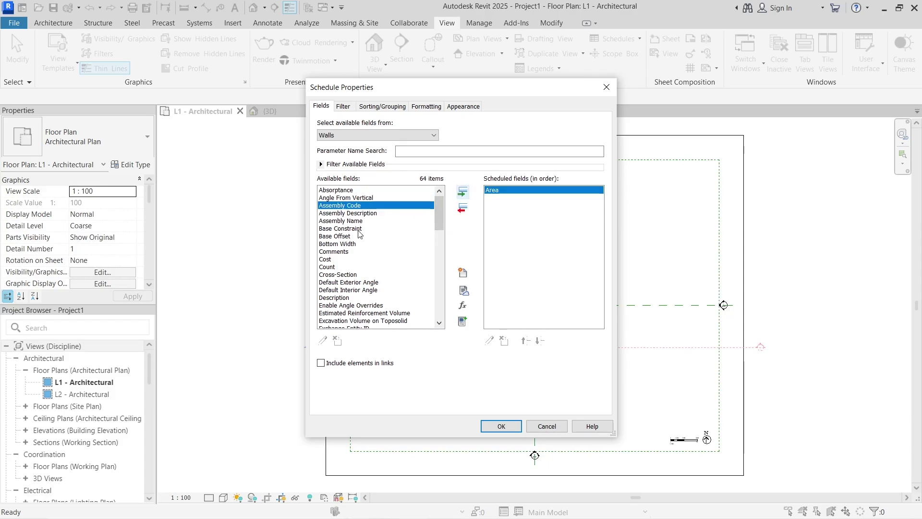
{"action": "left_click", "coordinate": [329, 260]}
{"action": "left_click", "coordinate": [462, 192]}
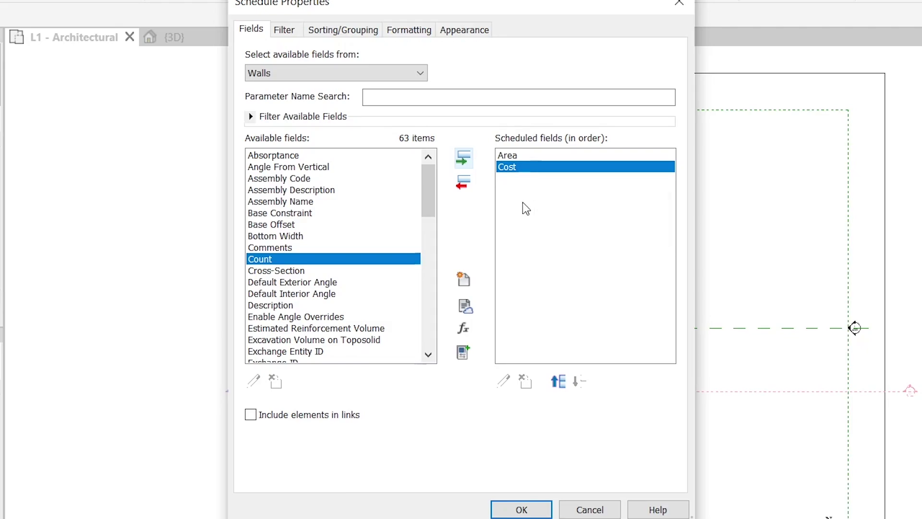
{"action": "scroll", "coordinate": [430, 209], "scroll_direction": "down", "scroll_amount": 3}
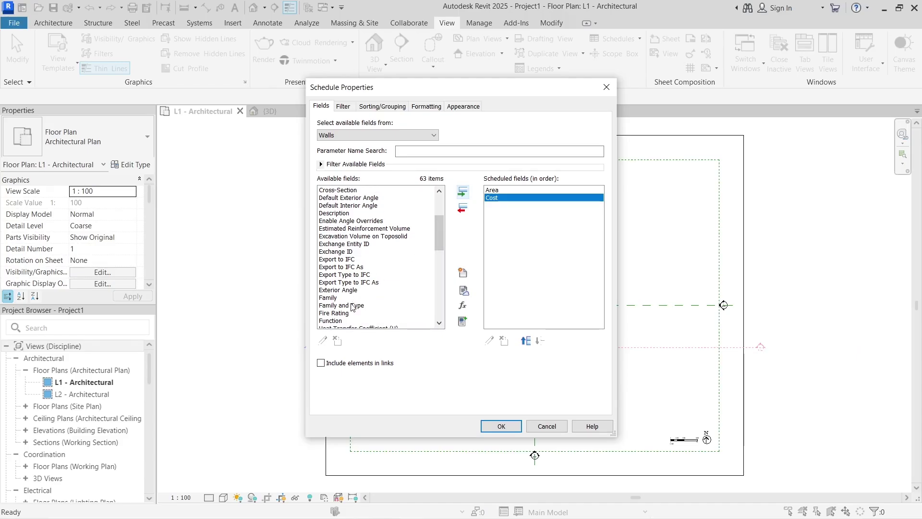
{"action": "left_click", "coordinate": [353, 305]}
{"action": "left_click", "coordinate": [463, 192]}
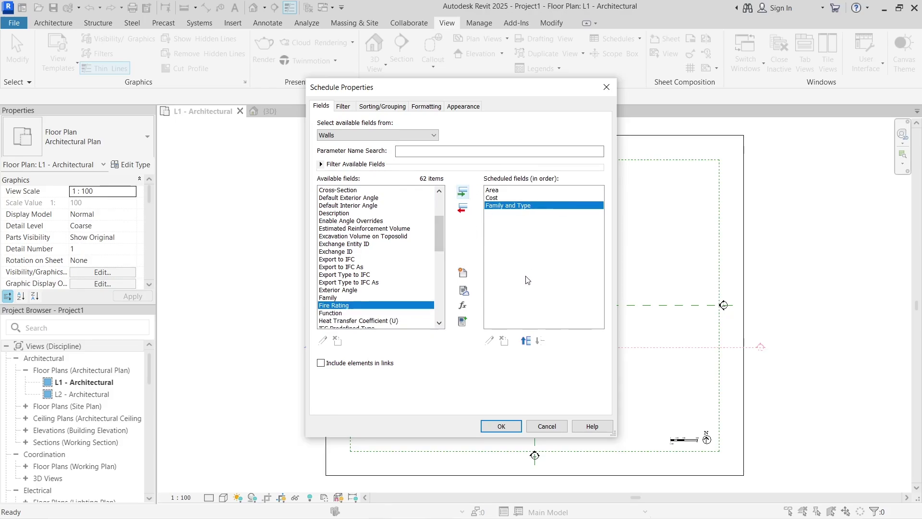
{"action": "left_click", "coordinate": [463, 306]}
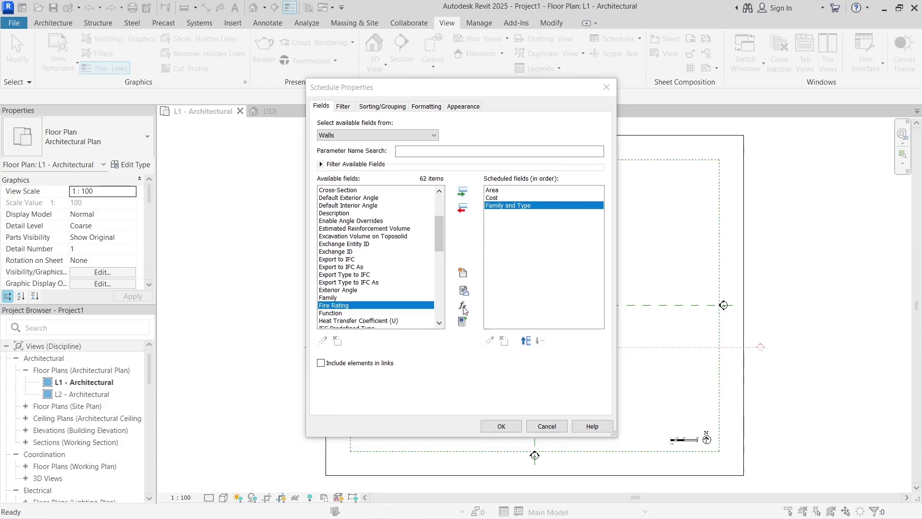
{"action": "left_click_drag", "start_coordinate": [456, 196], "coordinate": [369, 199]}
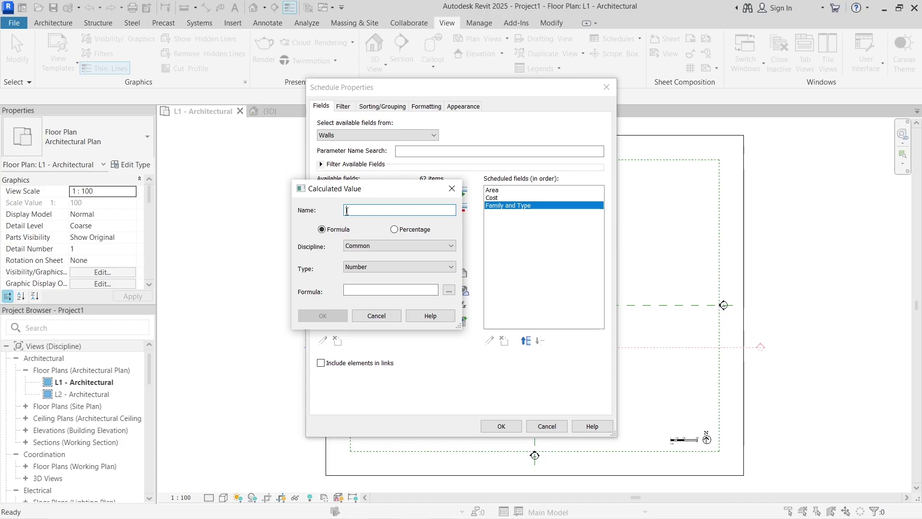
Step: Name the calculated value 'Wall Per Square' with Common discipline and Currency type
{"action": "type", "text": "Wall Per S"}
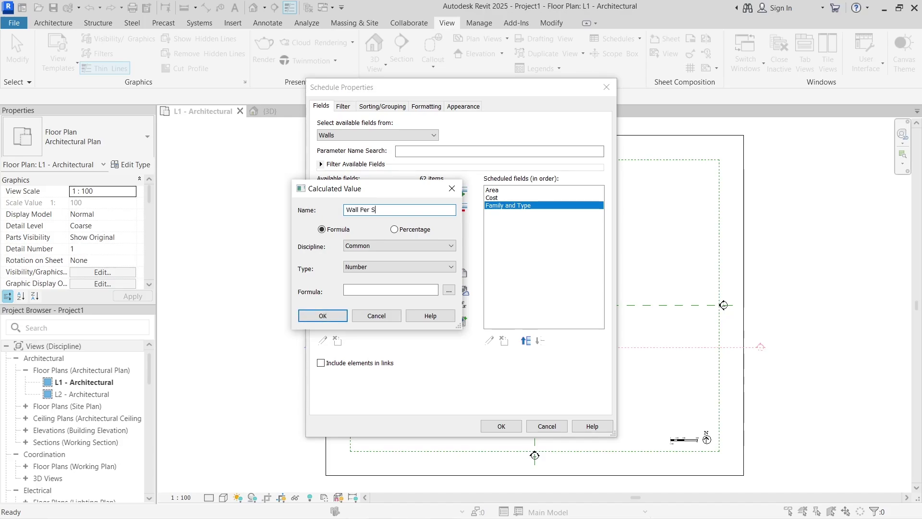
{"action": "type", "text": "quare"}
{"action": "left_click", "coordinate": [375, 248]}
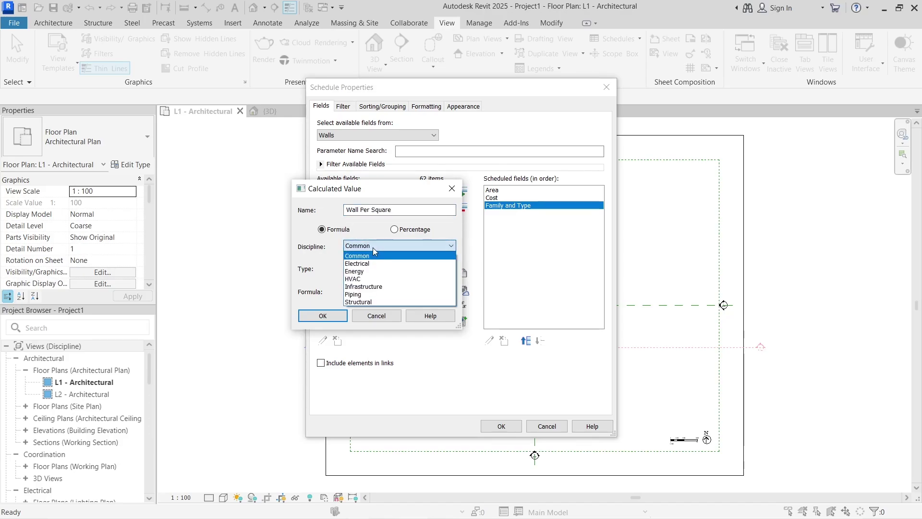
{"action": "left_click", "coordinate": [369, 247]}
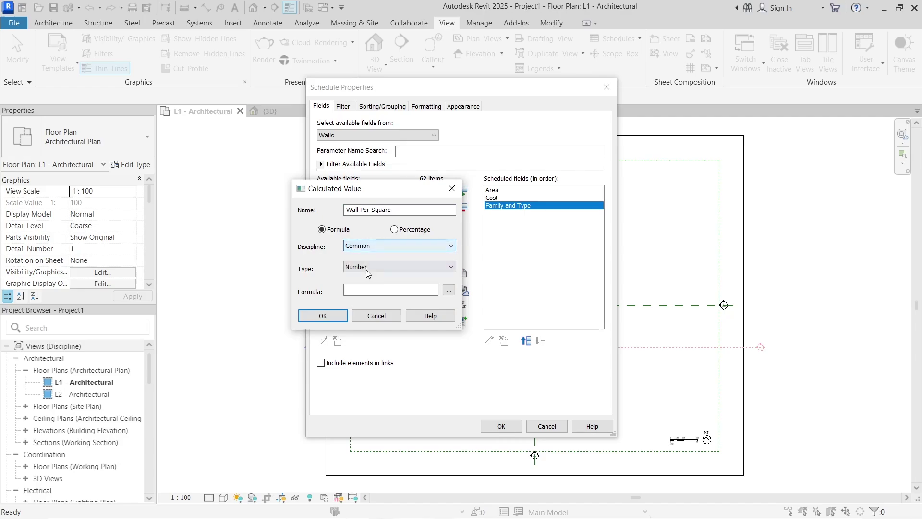
{"action": "left_click", "coordinate": [365, 269]}
{"action": "left_click", "coordinate": [367, 268]}
{"action": "left_click", "coordinate": [367, 267]}
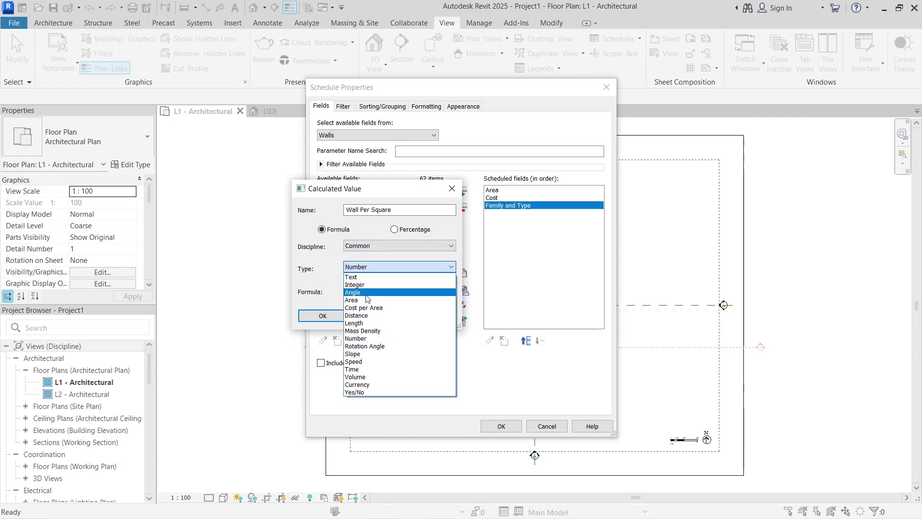
{"action": "left_click", "coordinate": [358, 384]}
Step: Build the formula Area * Cost /1 by inserting Area and Cost from the field list
{"action": "left_click", "coordinate": [365, 290]}
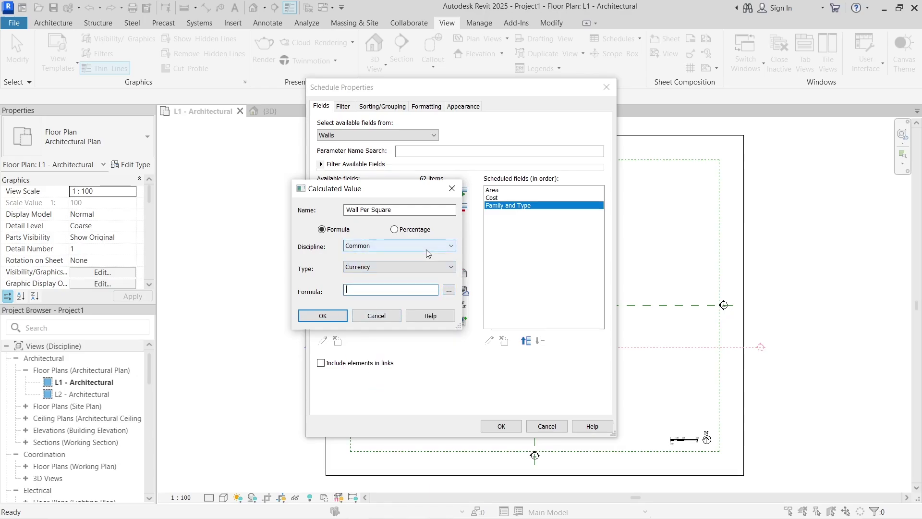
{"action": "left_click", "coordinate": [447, 290]}
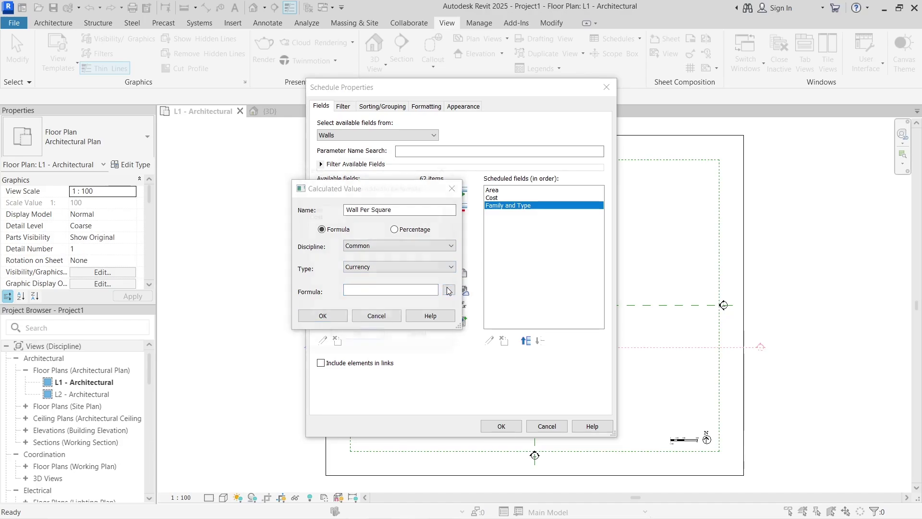
{"action": "left_click", "coordinate": [314, 209]}
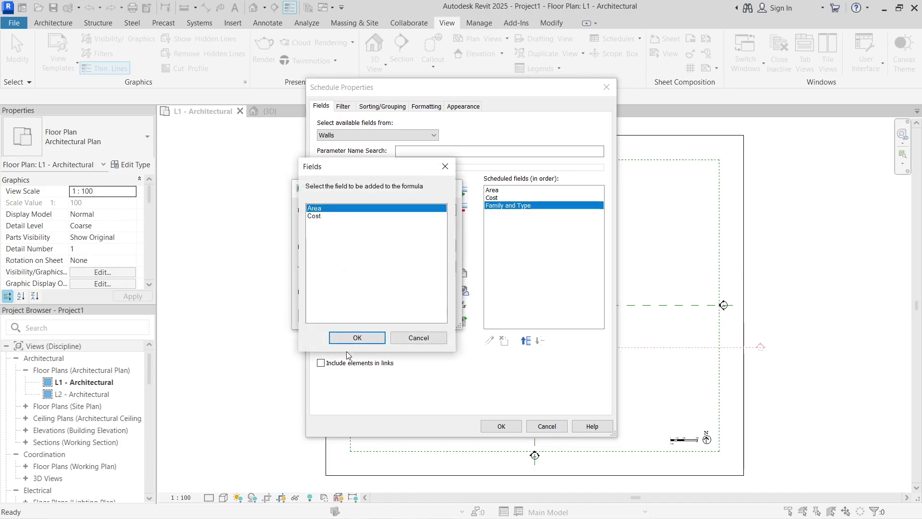
{"action": "left_click", "coordinate": [356, 337]}
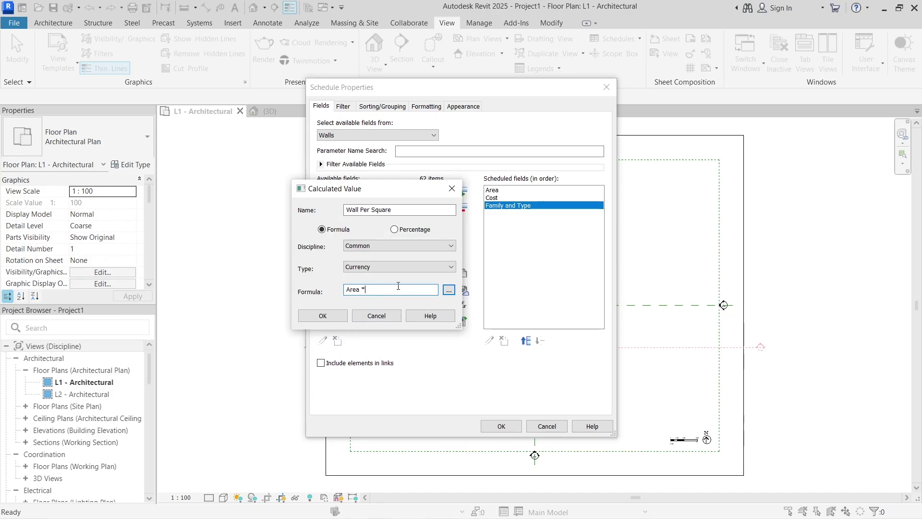
{"action": "left_click", "coordinate": [448, 289]}
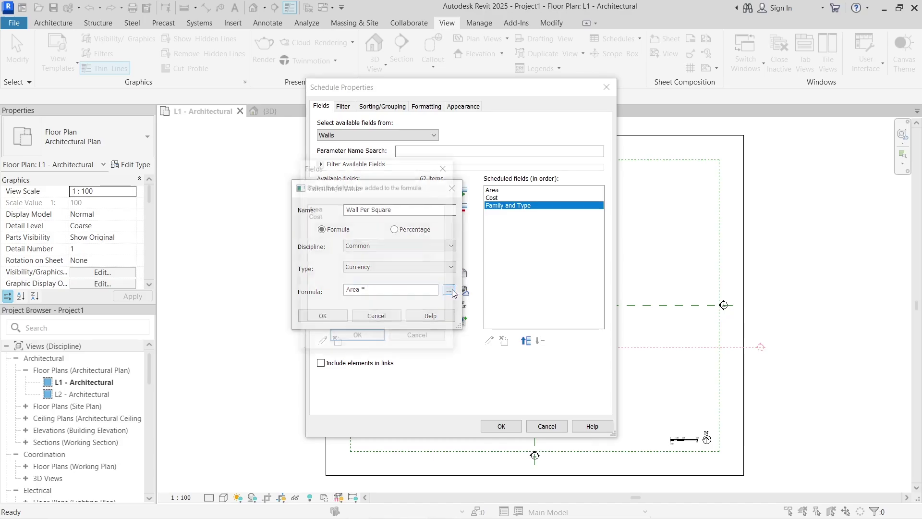
{"action": "left_click", "coordinate": [319, 210]}
{"action": "left_click", "coordinate": [318, 216]}
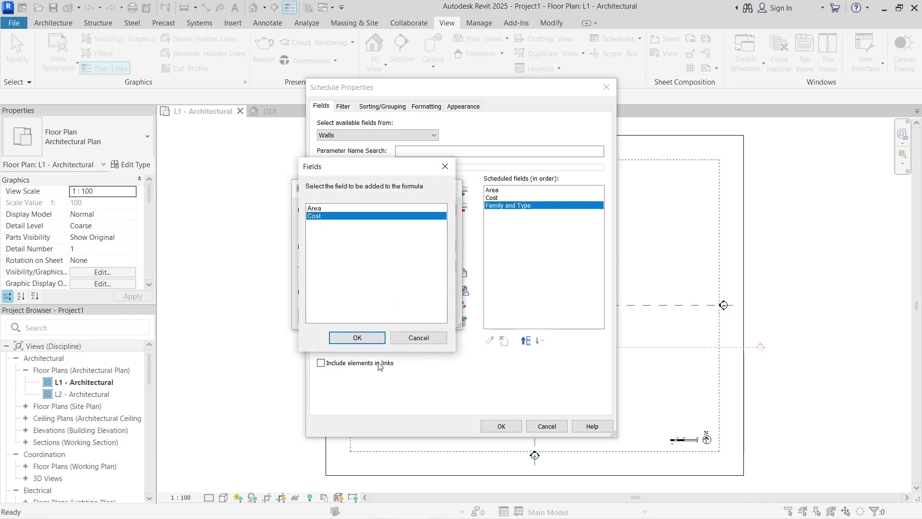
{"action": "left_click", "coordinate": [358, 337]}
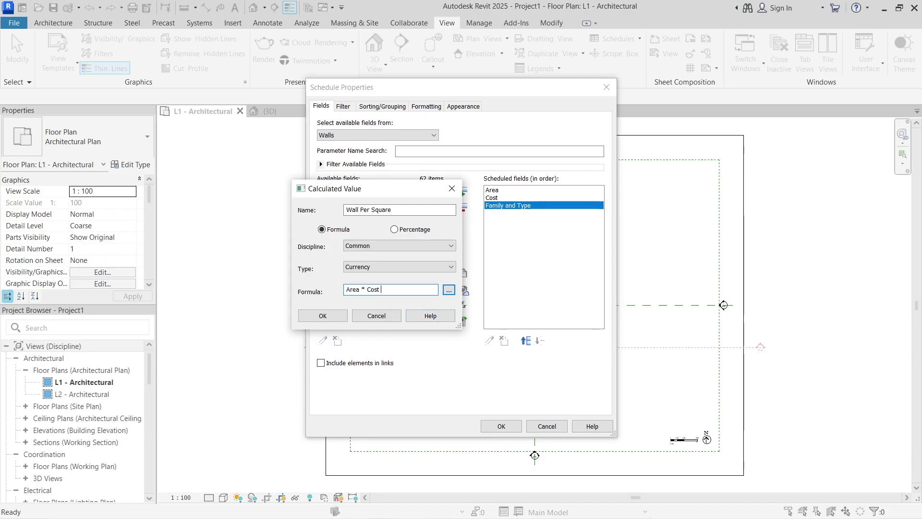
{"action": "type", "text": "/1"}
Step: Add Wall Per Square and sort the schedule by Family and Type with blank lines
{"action": "left_click", "coordinate": [307, 313]}
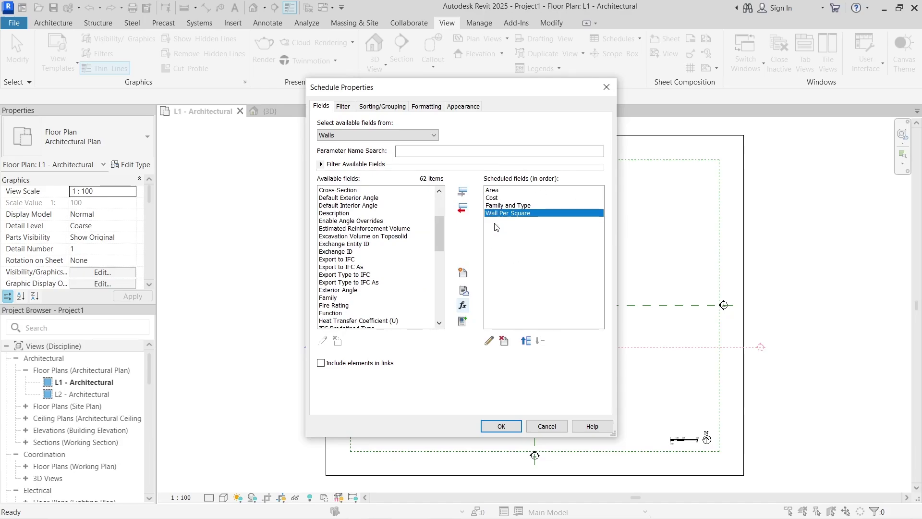
{"action": "left_click", "coordinate": [343, 106]}
{"action": "left_click", "coordinate": [383, 107]}
{"action": "left_click", "coordinate": [411, 127]}
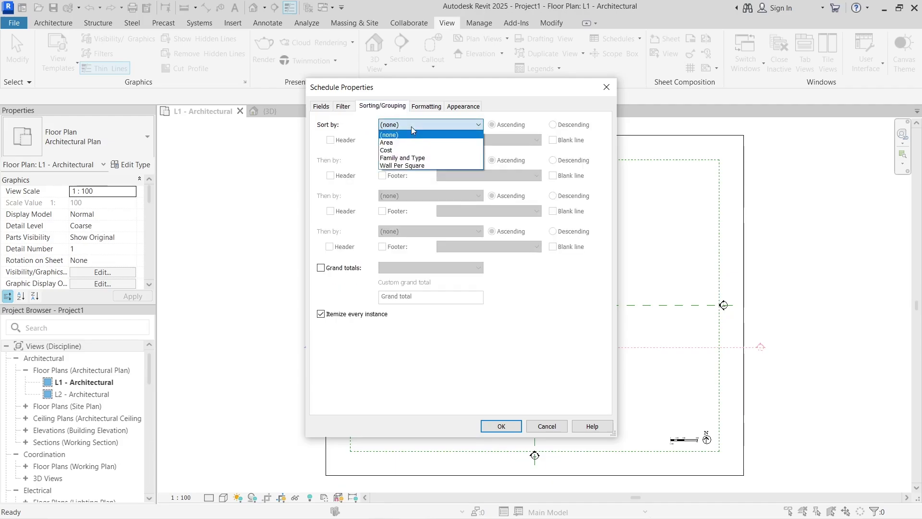
{"action": "left_click", "coordinate": [411, 162]}
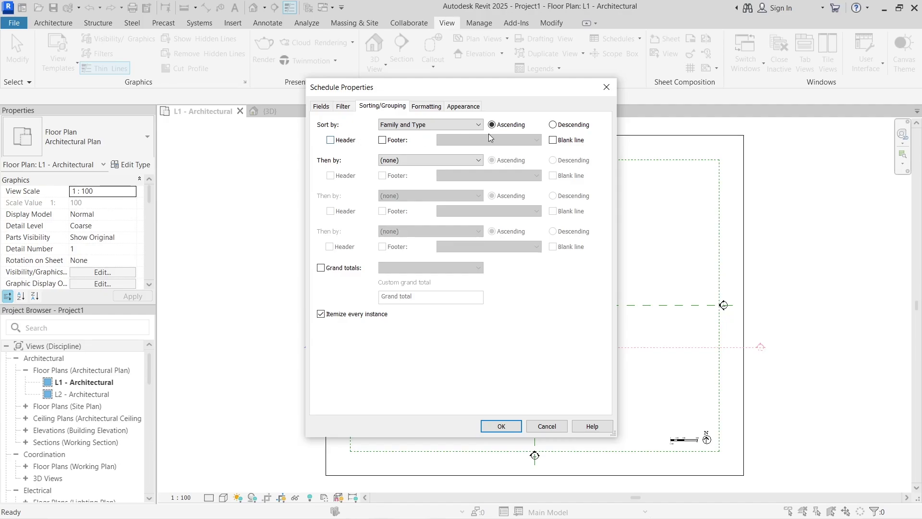
{"action": "left_click", "coordinate": [561, 141]}
{"action": "key", "text": "ctrl+Tab"}
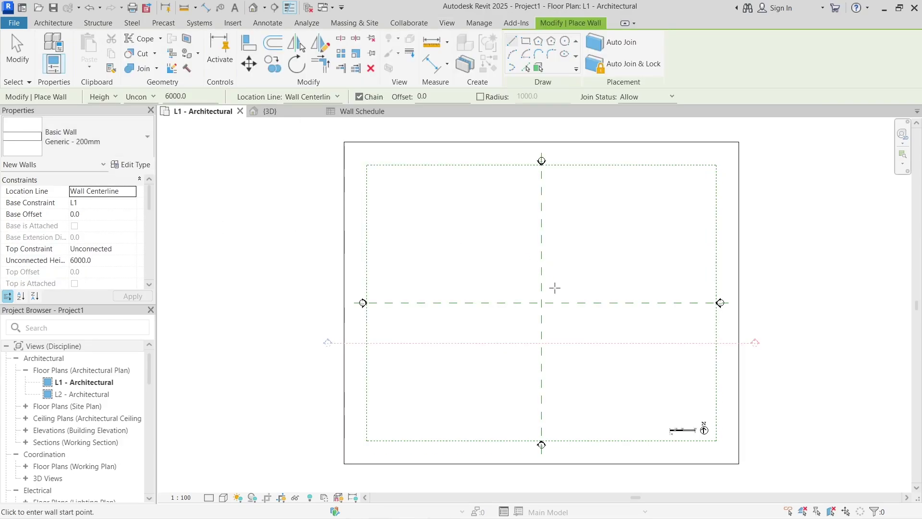
Step: Draw an 8600 by 5700 rectangle of Generic - 200mm walls on L1
{"action": "scroll", "coordinate": [693, 191], "scroll_direction": "up", "scroll_amount": 4}
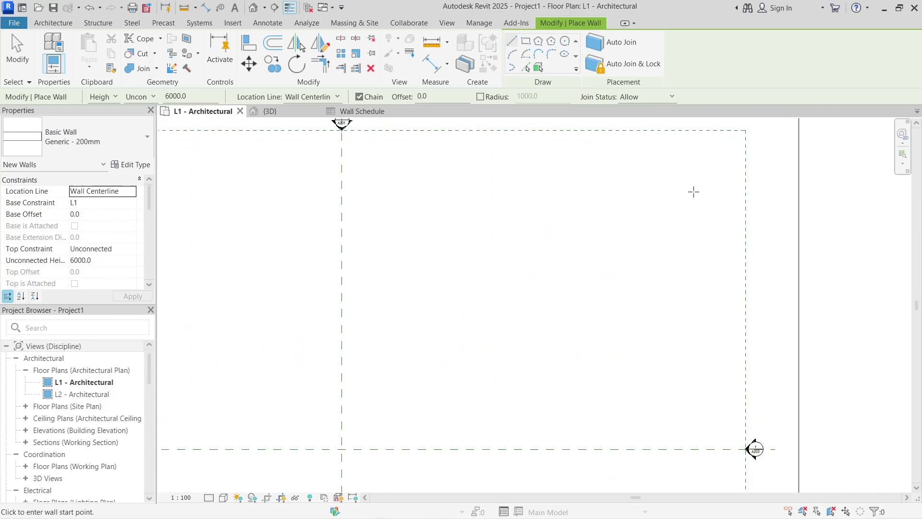
{"action": "left_click", "coordinate": [526, 40]}
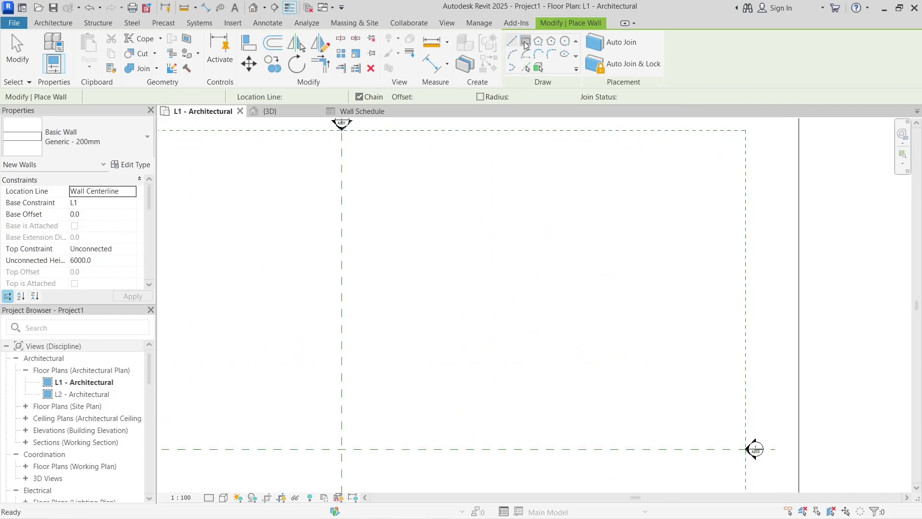
{"action": "left_click", "coordinate": [442, 229]}
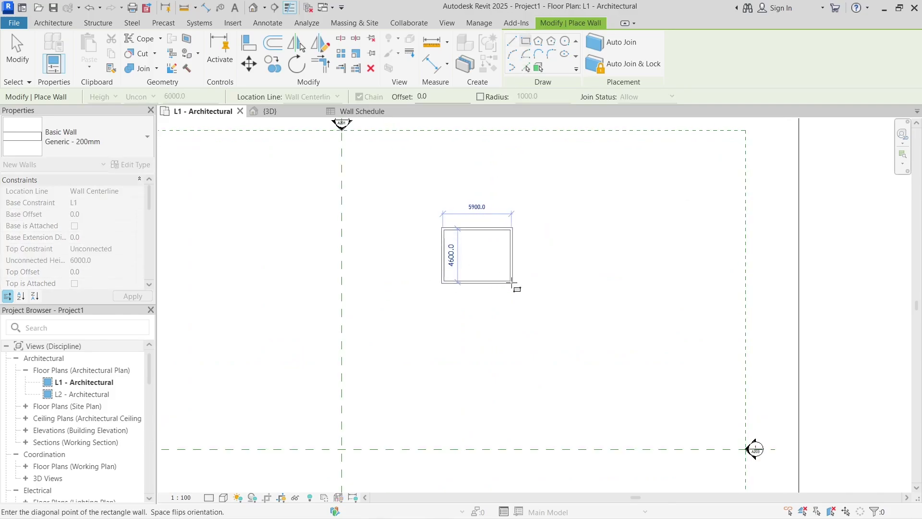
{"action": "left_click", "coordinate": [545, 297]}
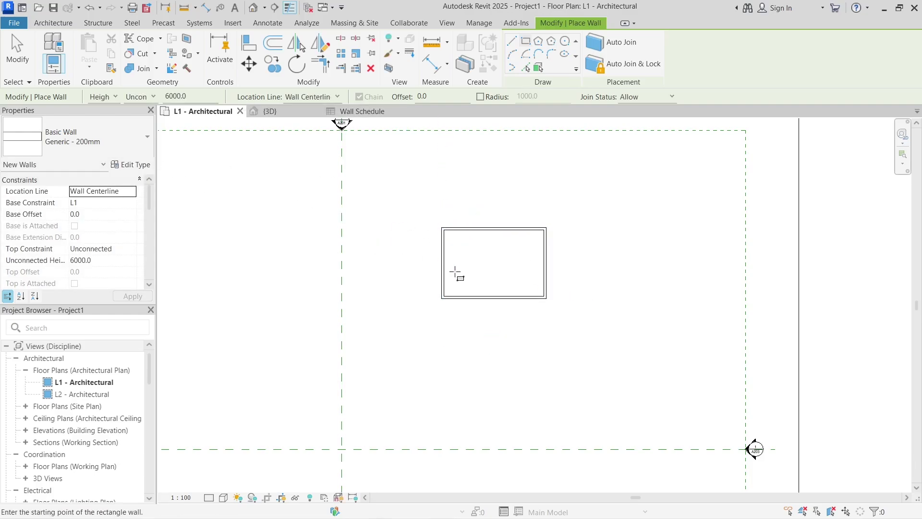
{"action": "key", "text": "Escape"}
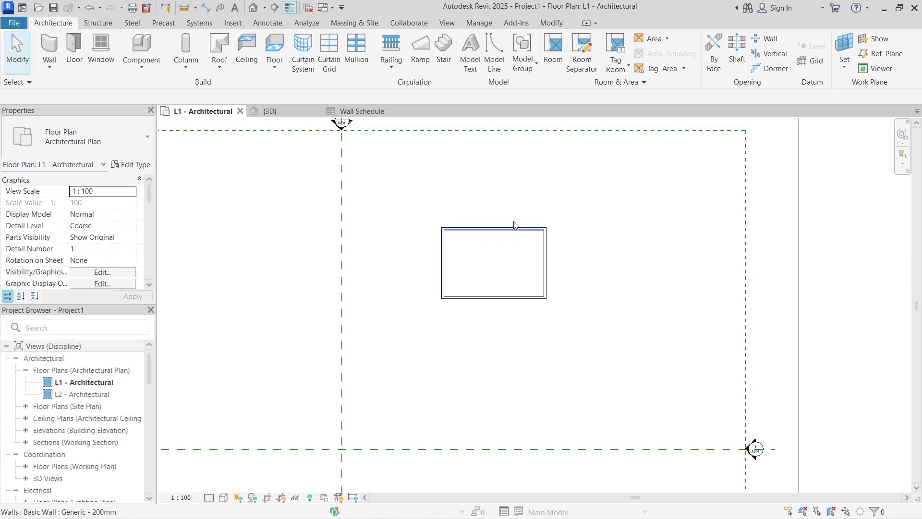
Step: Change the Generic - 200mm wall type's Cost from 10.00 to 15.00
{"action": "left_click", "coordinate": [502, 238]}
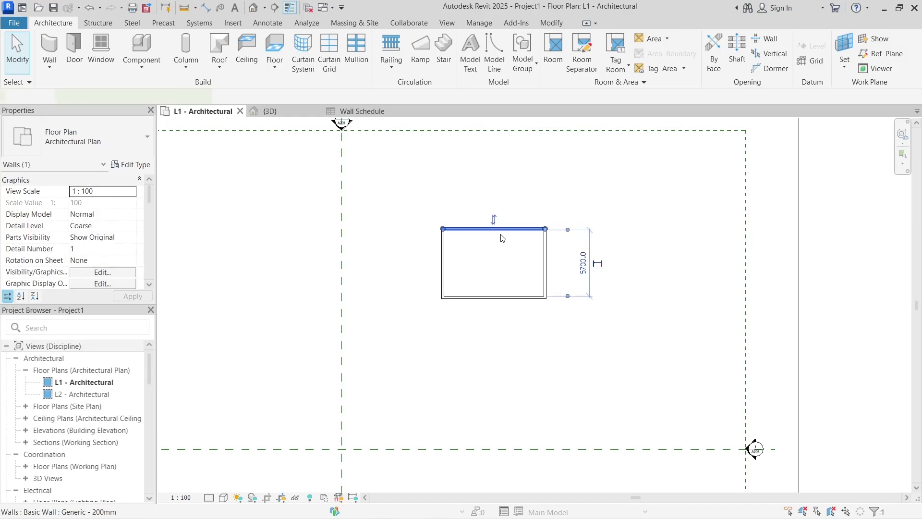
{"action": "left_click", "coordinate": [126, 165]}
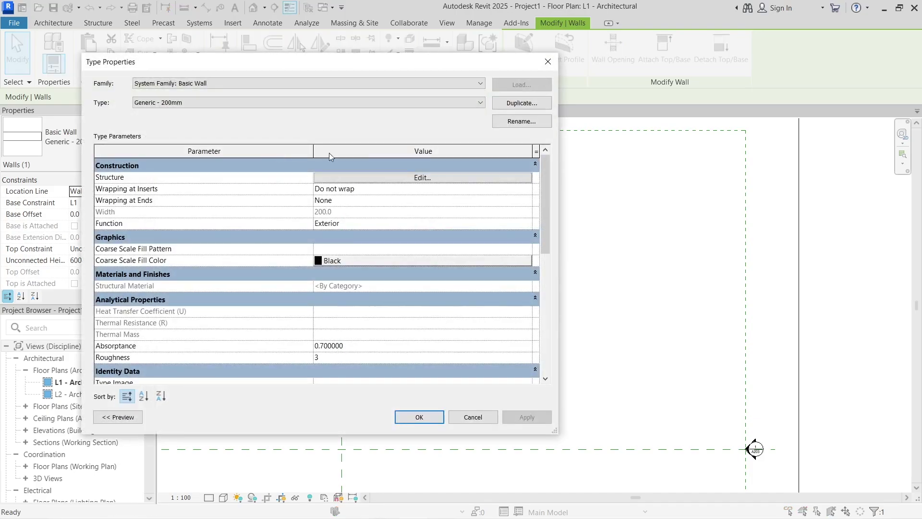
{"action": "scroll", "coordinate": [401, 266], "scroll_direction": "down", "scroll_amount": 3}
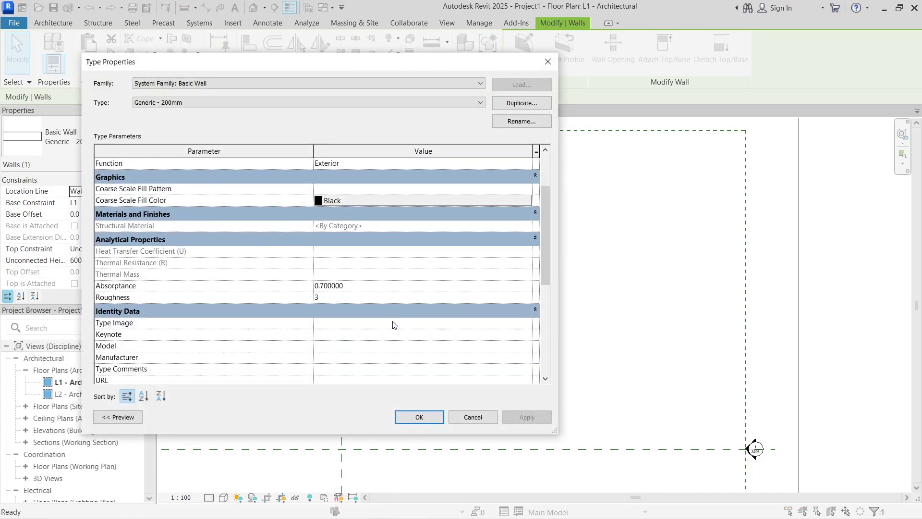
{"action": "scroll", "coordinate": [393, 324], "scroll_direction": "down", "scroll_amount": 3}
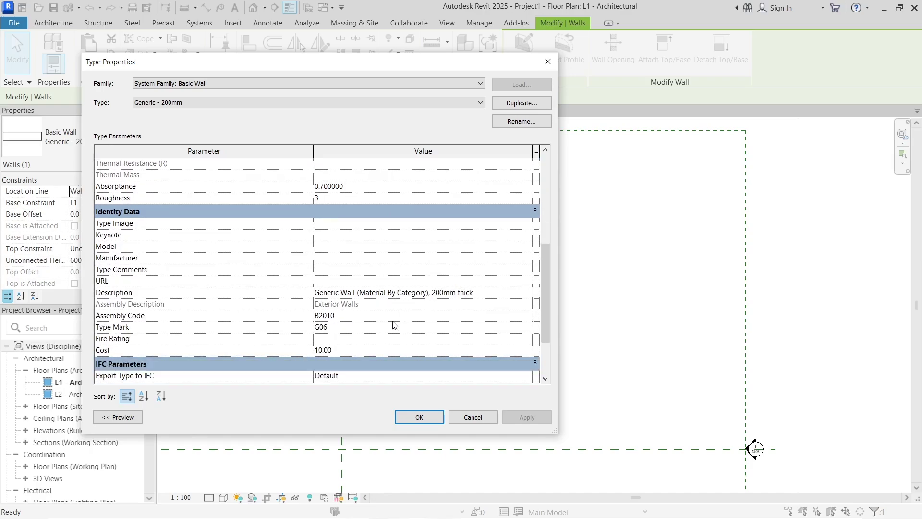
{"action": "left_click", "coordinate": [324, 352]}
{"action": "left_click_drag", "start_coordinate": [340, 350], "coordinate": [281, 352]}
{"action": "type", "text": "15"}
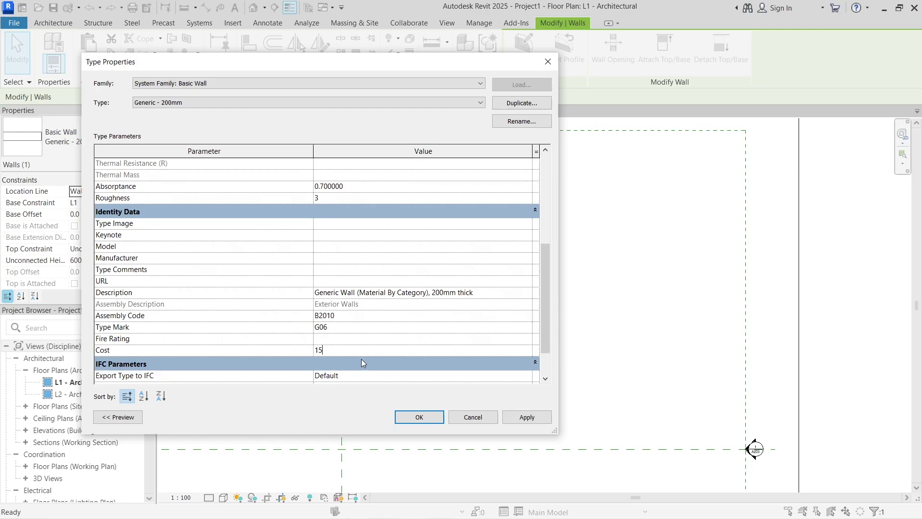
{"action": "left_click", "coordinate": [522, 419]}
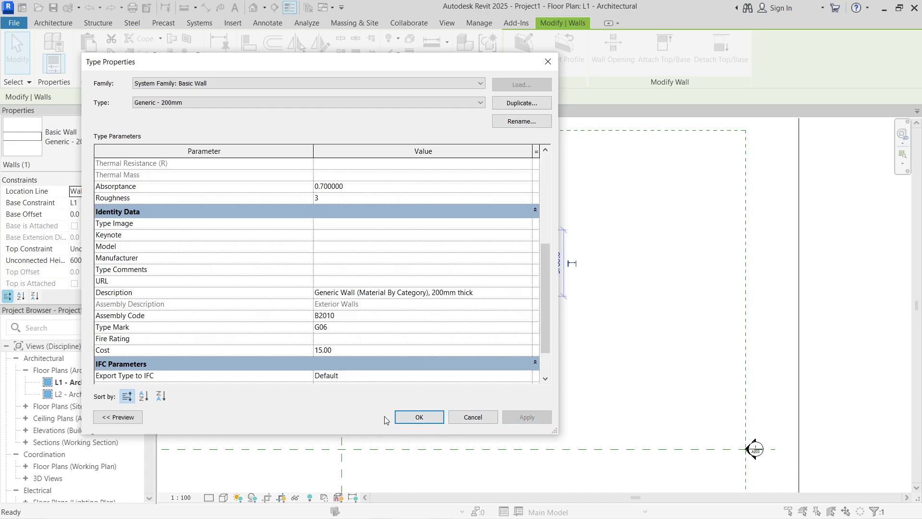
{"action": "left_click", "coordinate": [418, 417]}
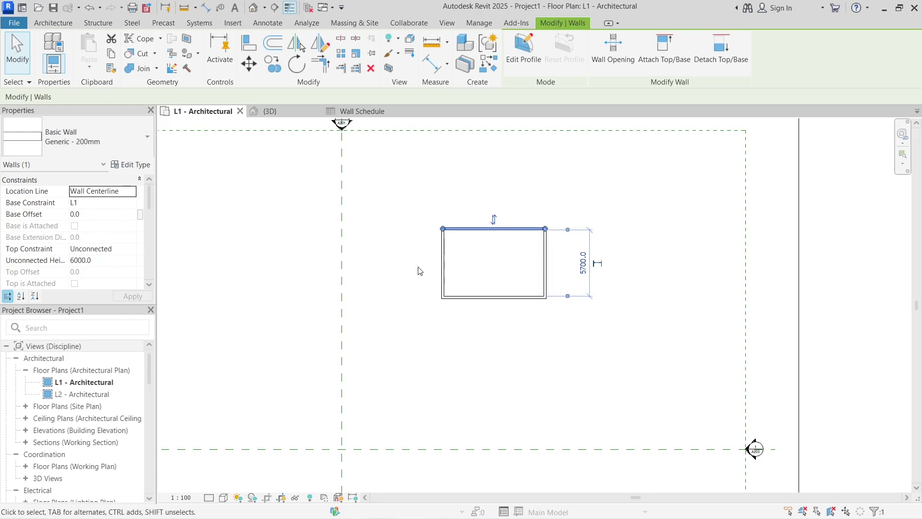
{"action": "key", "text": "Escape"}
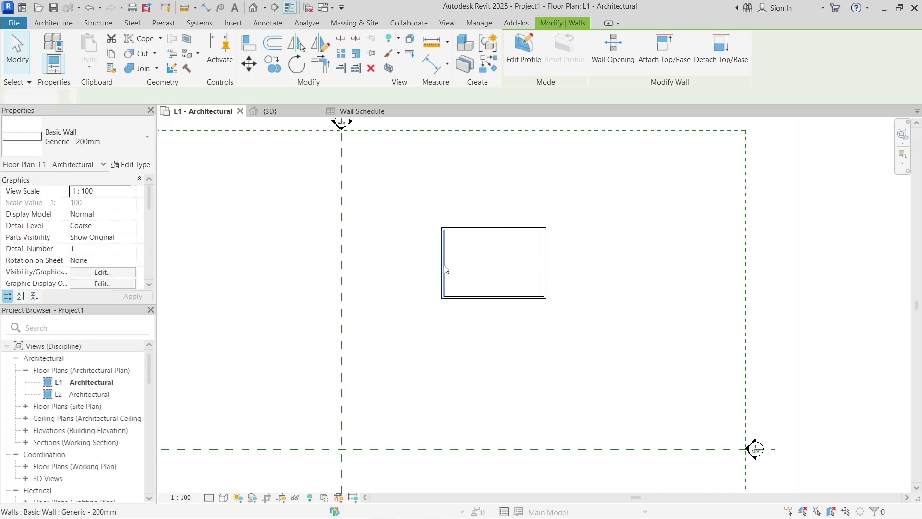
{"action": "left_click", "coordinate": [358, 113]}
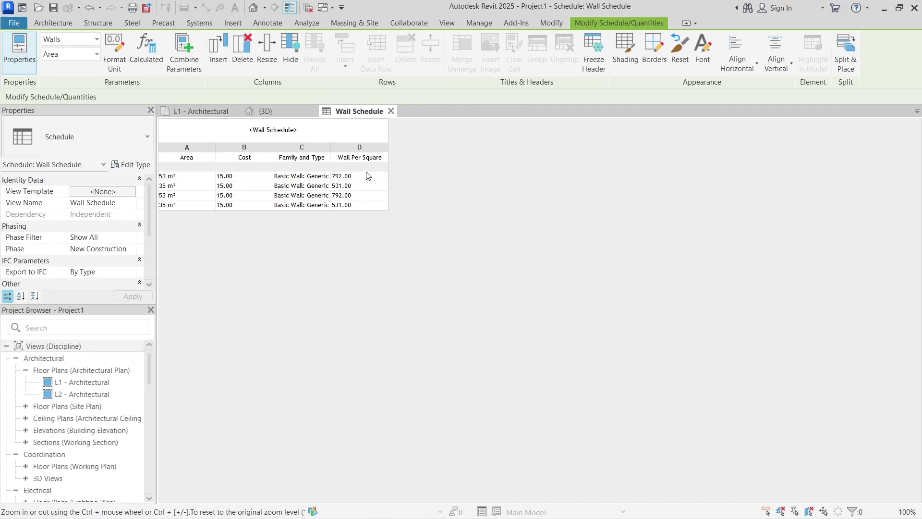
{"action": "left_click", "coordinate": [197, 111]}
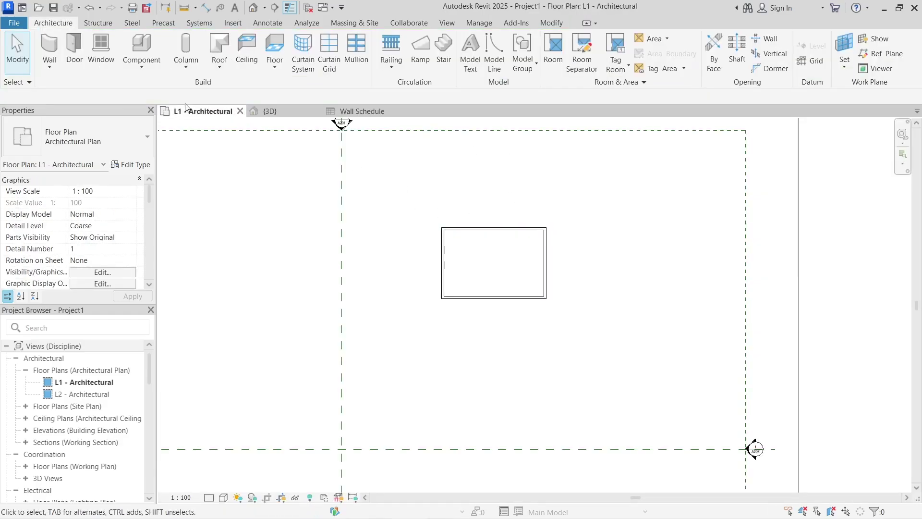
{"action": "left_click", "coordinate": [73, 48]}
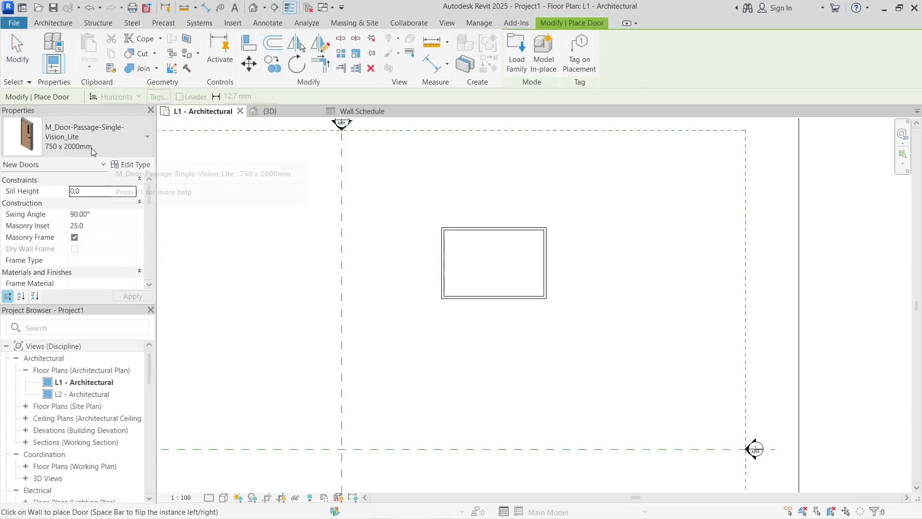
Step: Set the M_Door-Passage-Single-Vision_Lite door type's Cost to 12.50
{"action": "left_click", "coordinate": [132, 166]}
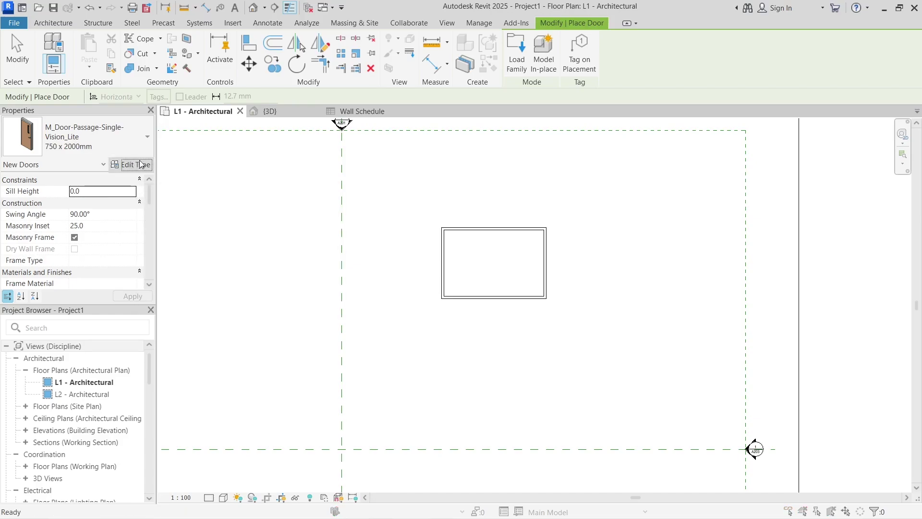
{"action": "scroll", "coordinate": [284, 335], "scroll_direction": "down", "scroll_amount": 1}
{"action": "scroll", "coordinate": [285, 336], "scroll_direction": "down", "scroll_amount": 7}
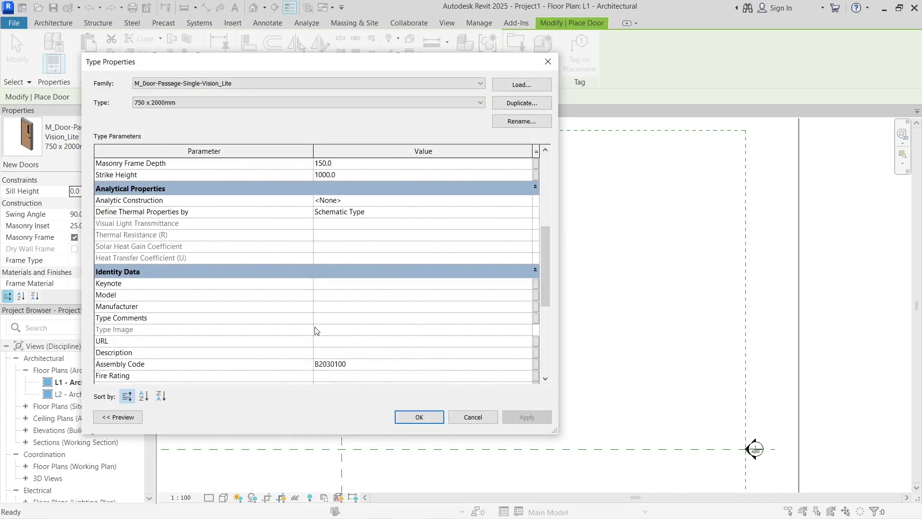
{"action": "left_click", "coordinate": [341, 280]}
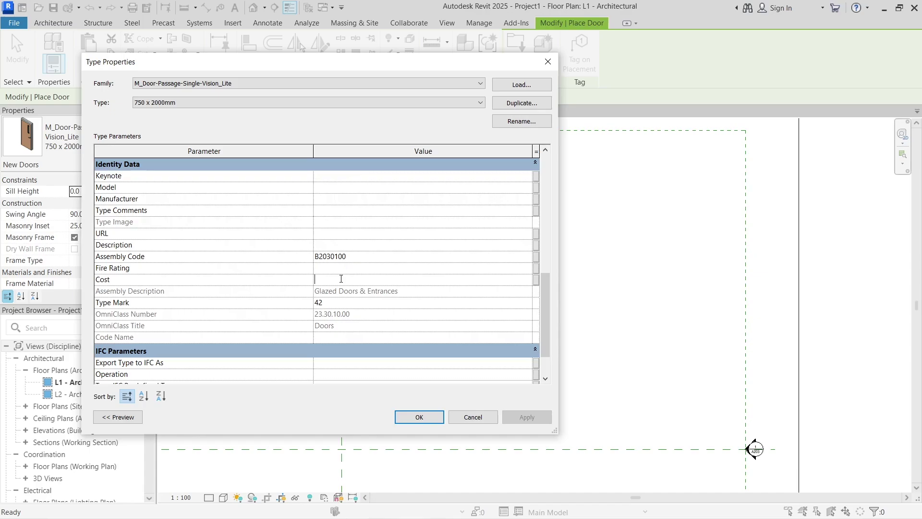
{"action": "type", "text": "12.5"}
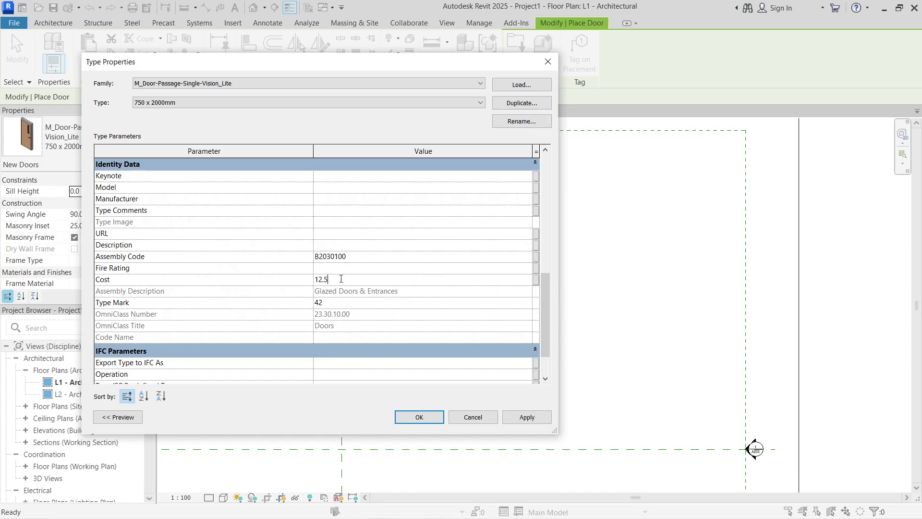
{"action": "left_click", "coordinate": [527, 417]}
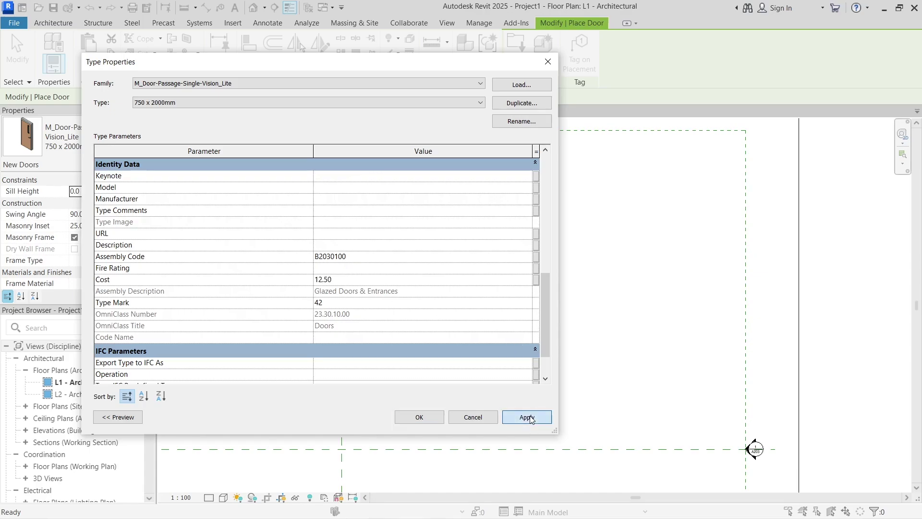
{"action": "left_click", "coordinate": [419, 417]}
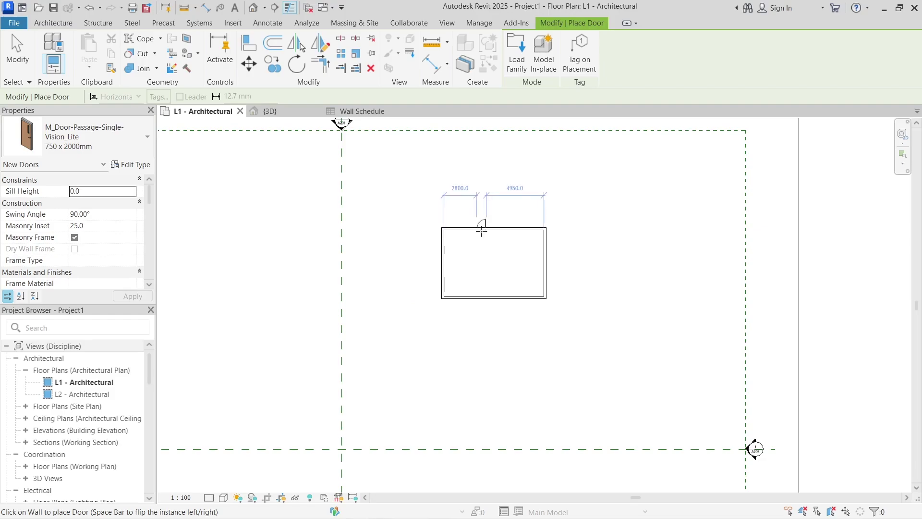
Step: Place one door in the top wall and one in the bottom wall
{"action": "scroll", "coordinate": [479, 226], "scroll_direction": "up", "scroll_amount": 3}
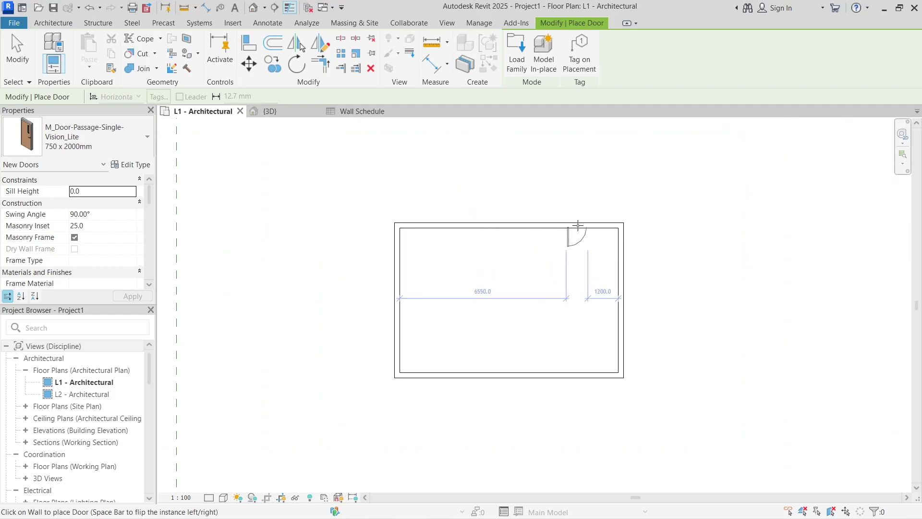
{"action": "left_click", "coordinate": [579, 225]}
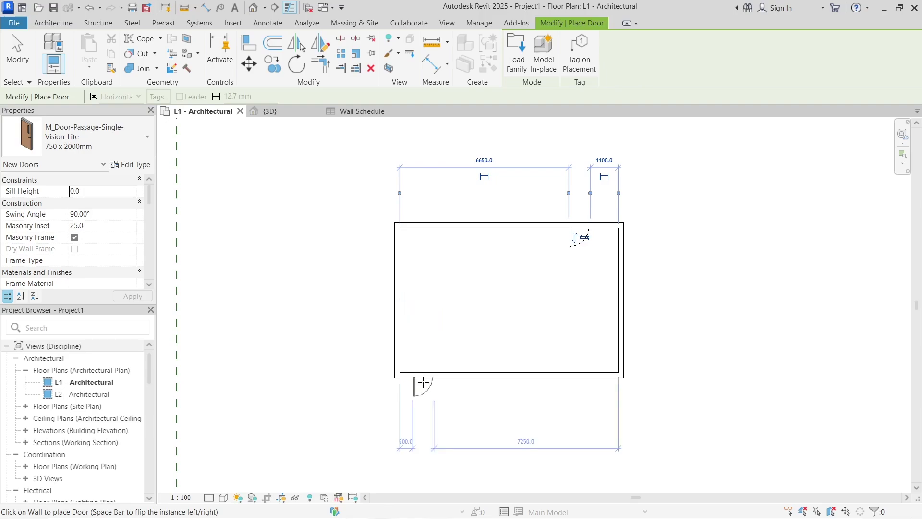
{"action": "left_click", "coordinate": [423, 382]}
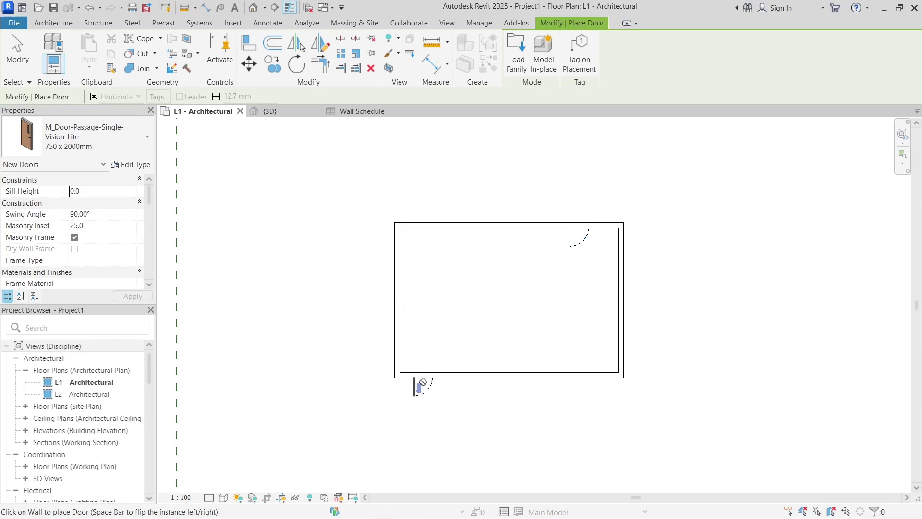
{"action": "key", "text": "Escape"}
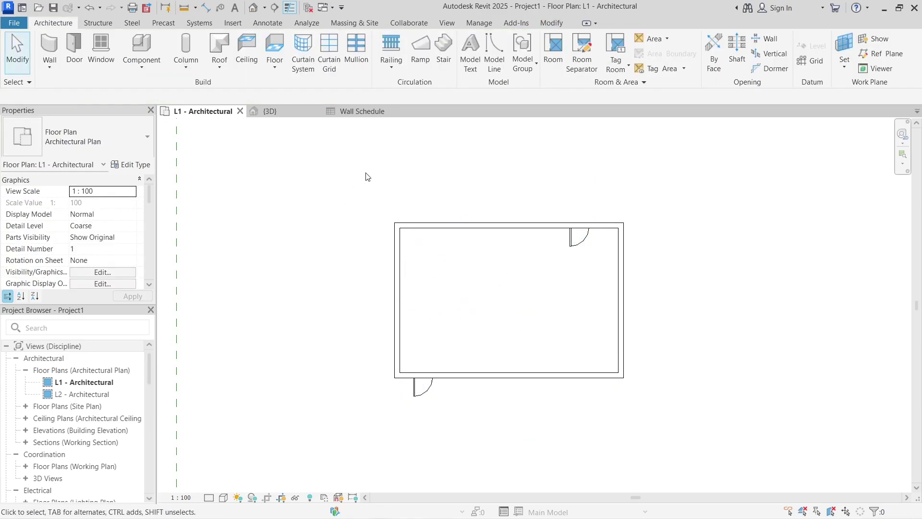
Step: From the L1 - Architectural plan, start a new schedule for the Doors category
{"action": "left_click", "coordinate": [359, 117]}
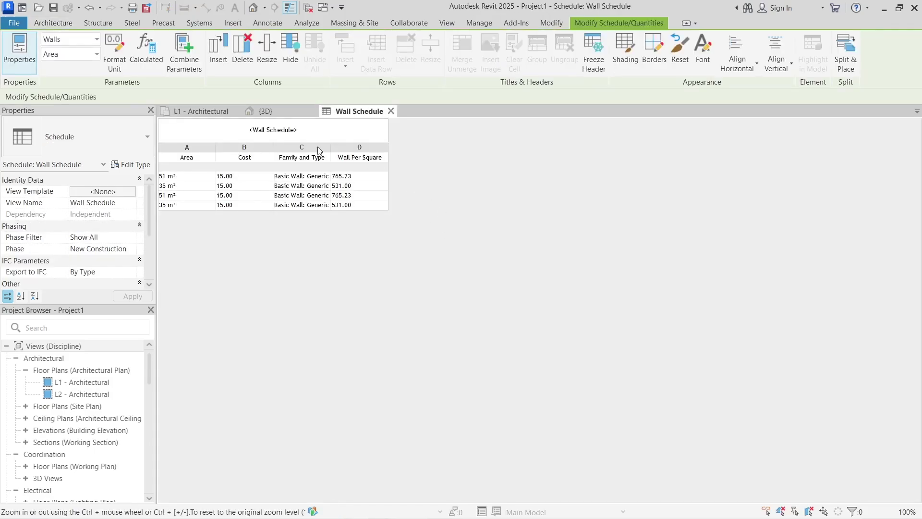
{"action": "left_click", "coordinate": [180, 111]}
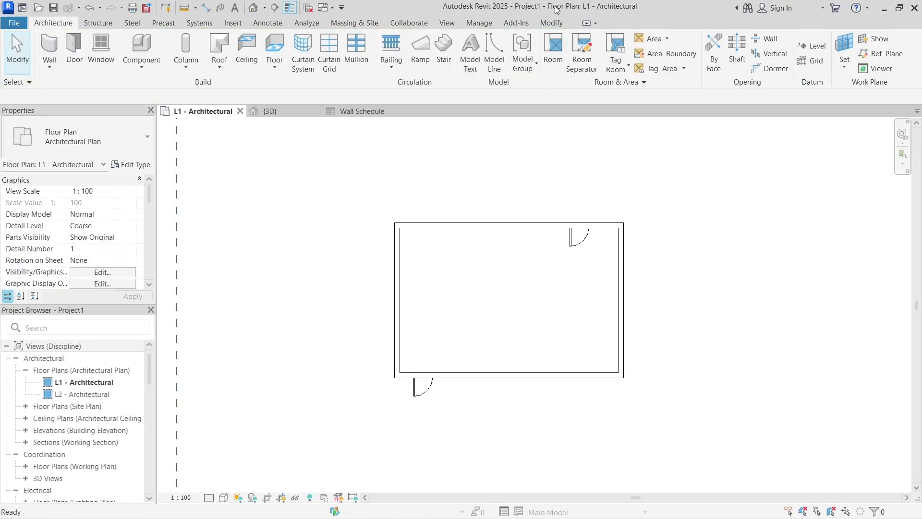
{"action": "left_click", "coordinate": [445, 23]}
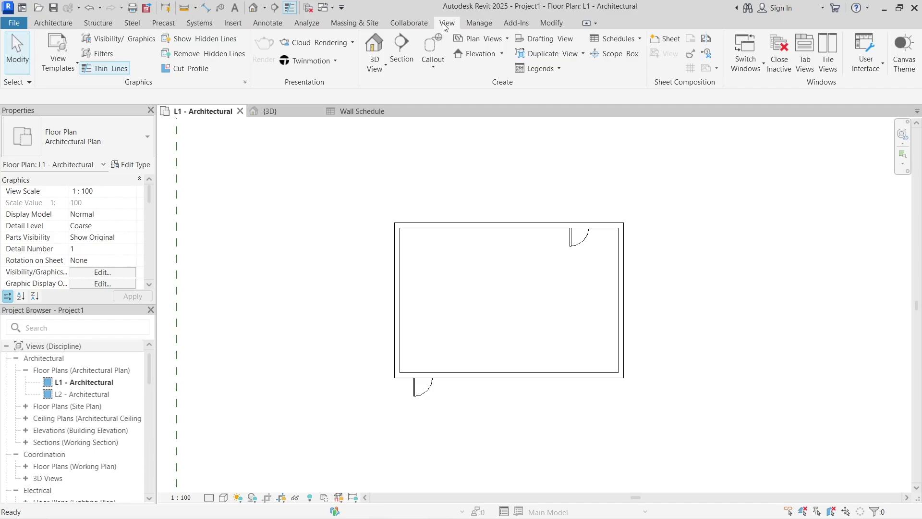
{"action": "left_click", "coordinate": [627, 40]}
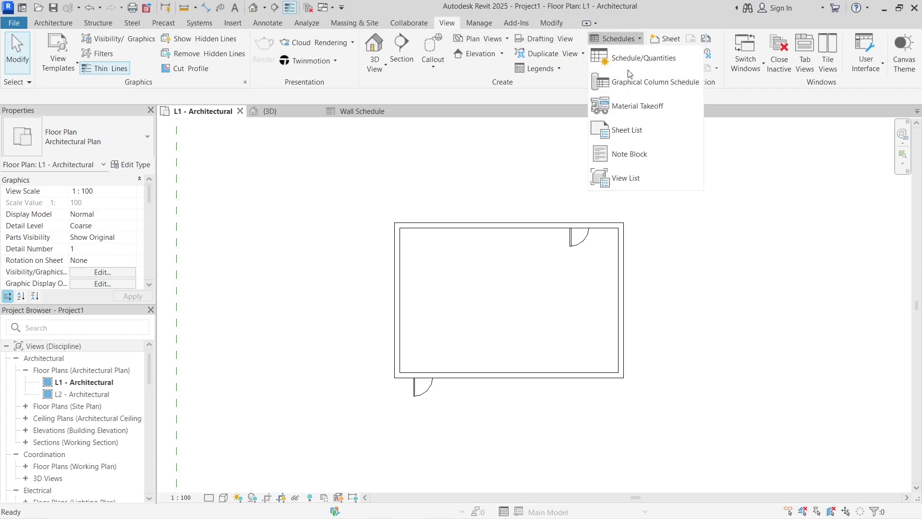
{"action": "left_click", "coordinate": [629, 66]}
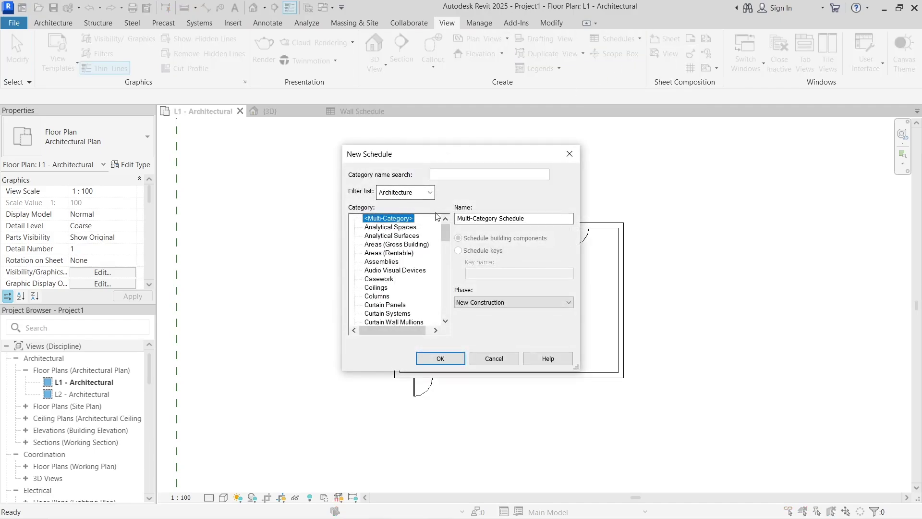
{"action": "mouse_move", "coordinate": [446, 232]}
{"action": "left_mouse_down"}
{"action": "mouse_move", "coordinate": [447, 258]}
{"action": "mouse_move", "coordinate": [447, 243]}
{"action": "left_mouse_up"}
{"action": "left_click", "coordinate": [373, 279]}
{"action": "left_click", "coordinate": [440, 358]}
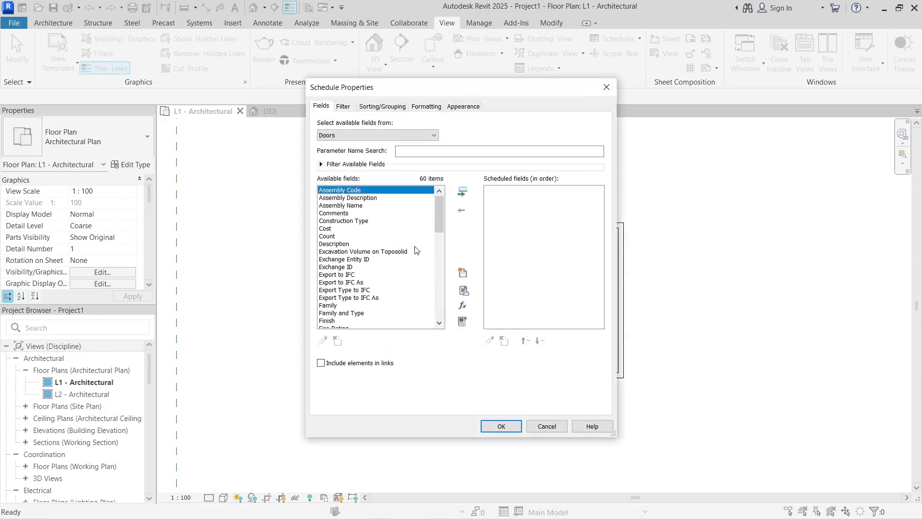
Step: Add Cost and Family and Type as scheduled fields to create Door Schedule 2
{"action": "left_click", "coordinate": [330, 229]}
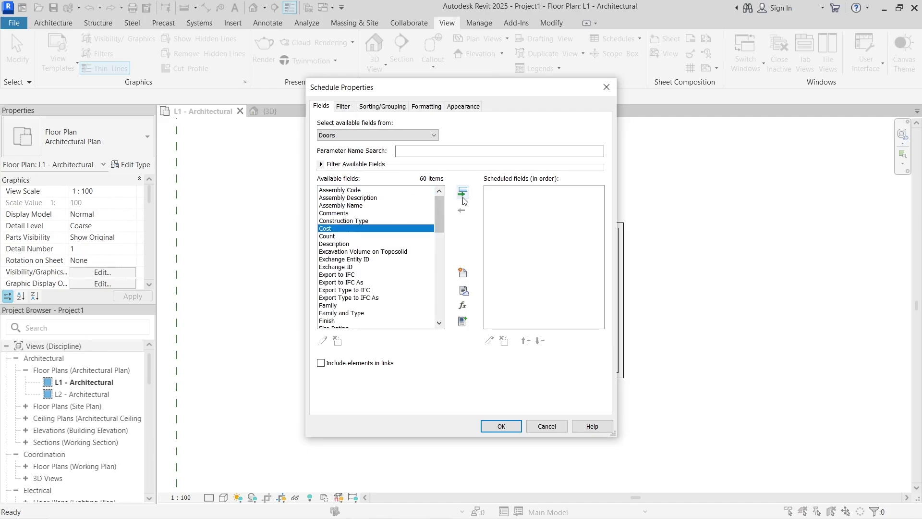
{"action": "left_click", "coordinate": [463, 192]}
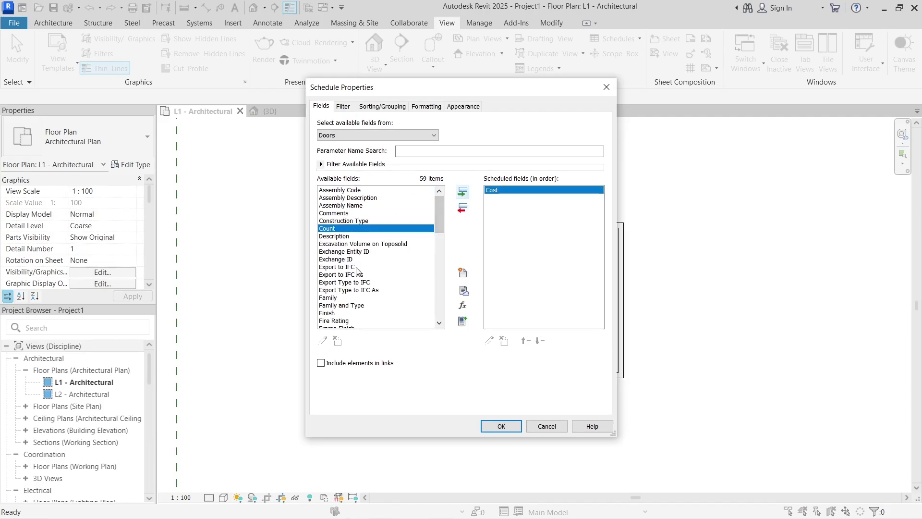
{"action": "scroll", "coordinate": [359, 280], "scroll_direction": "down", "scroll_amount": 2}
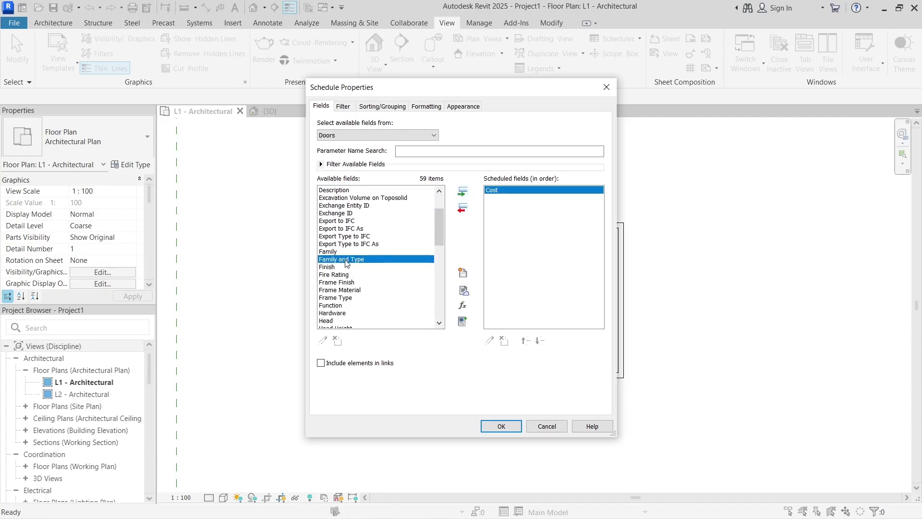
{"action": "double_click", "coordinate": [343, 264]}
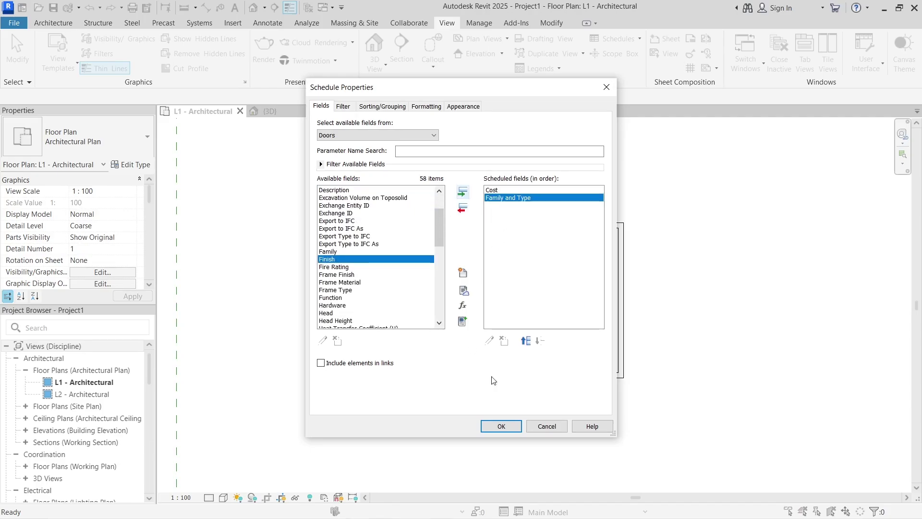
{"action": "left_click", "coordinate": [499, 426]}
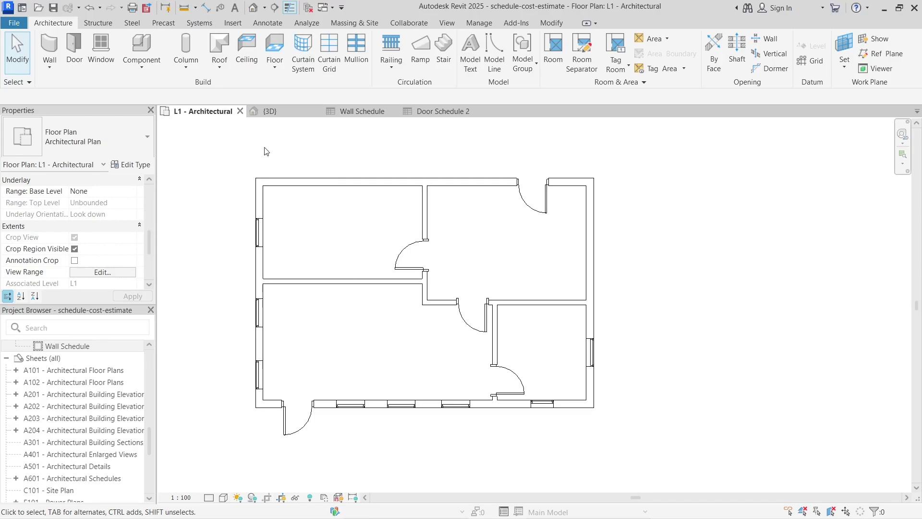
Step: In the {3D} view, Tab-select the chain of four connected outer walls
{"action": "left_click", "coordinate": [268, 110]}
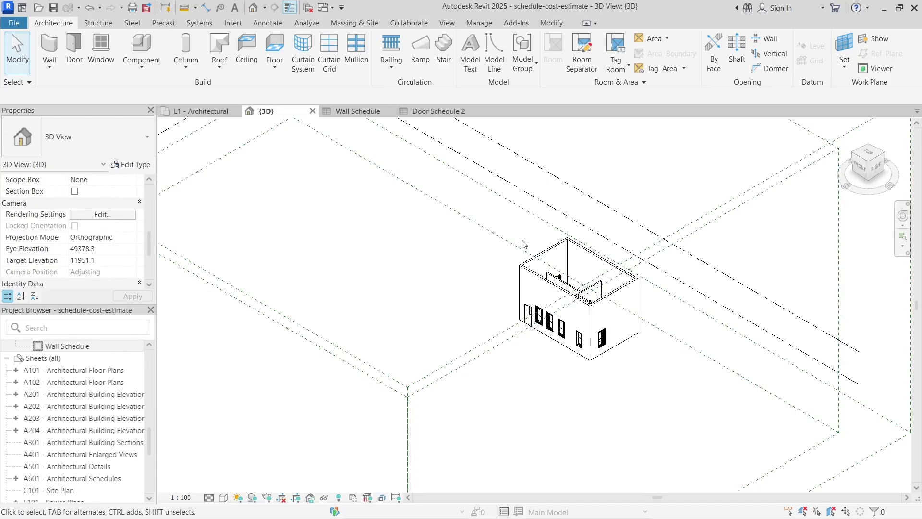
{"action": "left_click", "coordinate": [527, 272]}
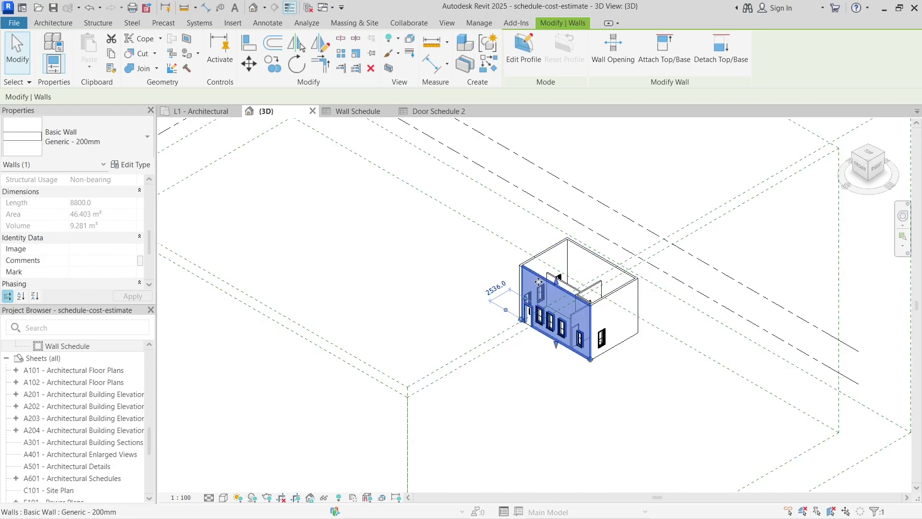
{"action": "left_click", "coordinate": [468, 271]}
{"action": "scroll", "coordinate": [473, 278], "scroll_direction": "up", "scroll_amount": 5}
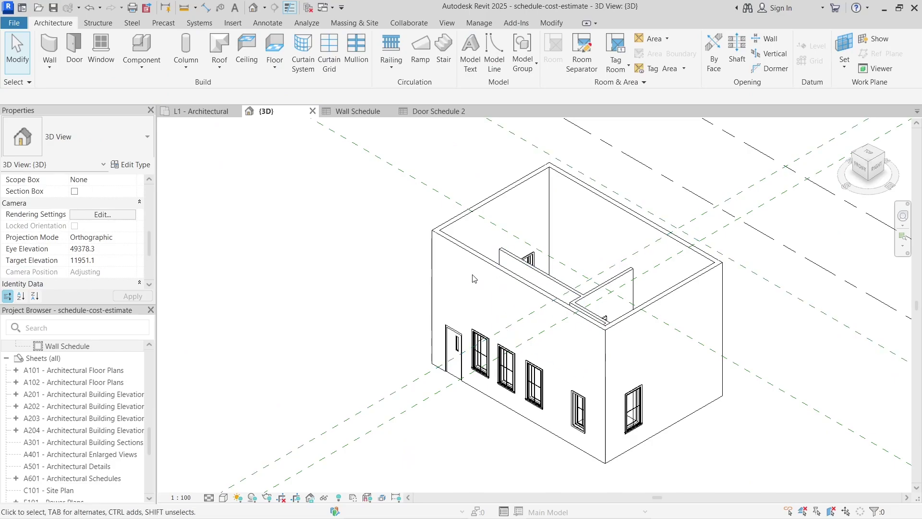
{"action": "key", "text": "Tab"}
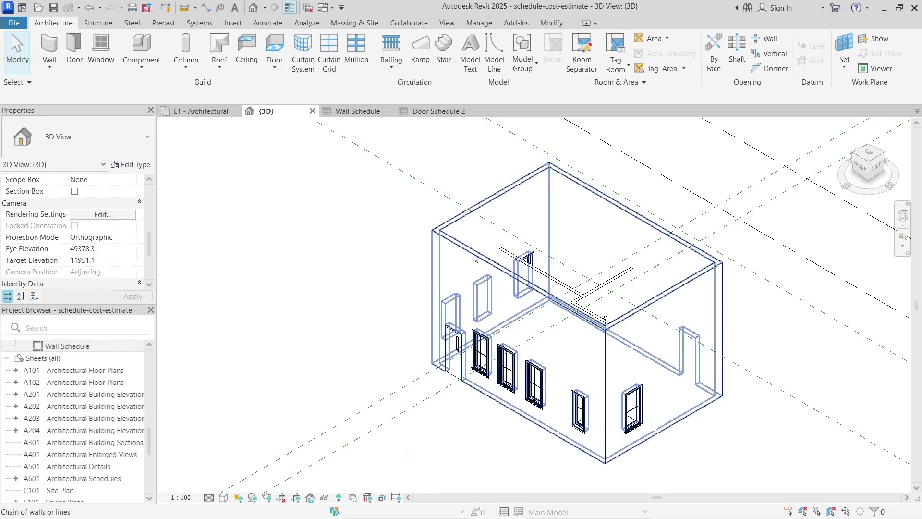
{"action": "left_click", "coordinate": [473, 258]}
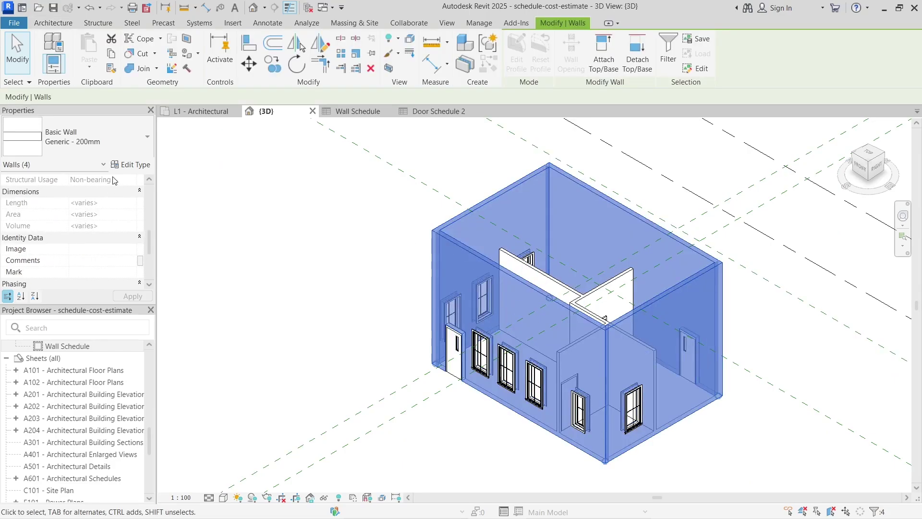
Step: Set the selected walls' Top Constraint to Up to level: L2, apply, and deselect
{"action": "scroll", "coordinate": [153, 241], "scroll_direction": "up", "scroll_amount": 5}
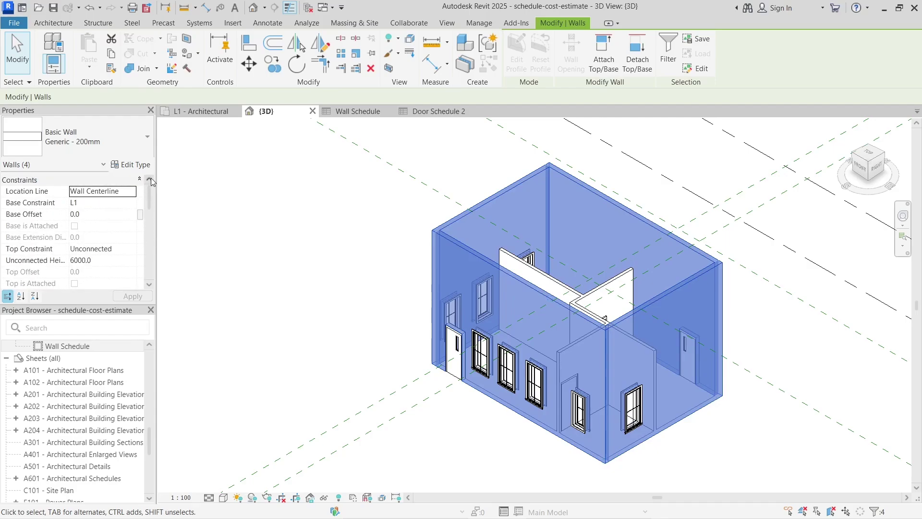
{"action": "left_click", "coordinate": [130, 249]}
{"action": "left_click", "coordinate": [131, 248]}
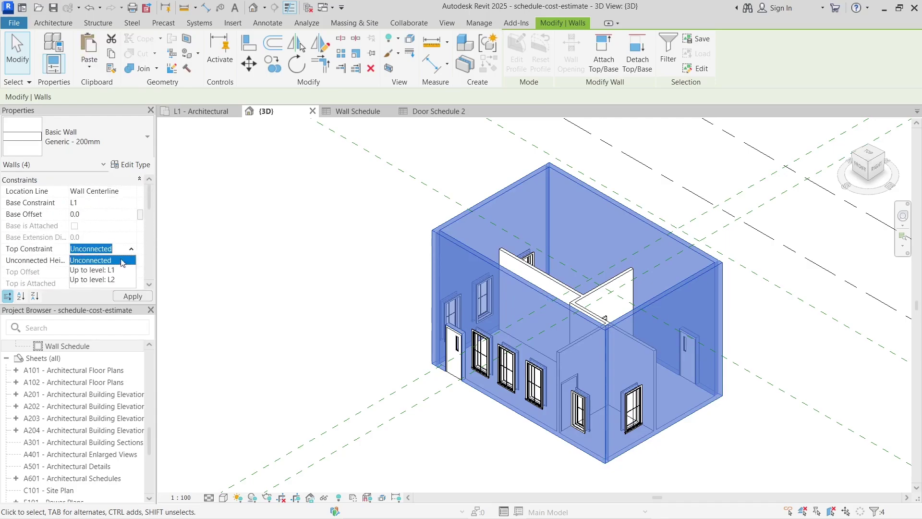
{"action": "left_click", "coordinate": [95, 280]}
{"action": "left_click", "coordinate": [133, 296]}
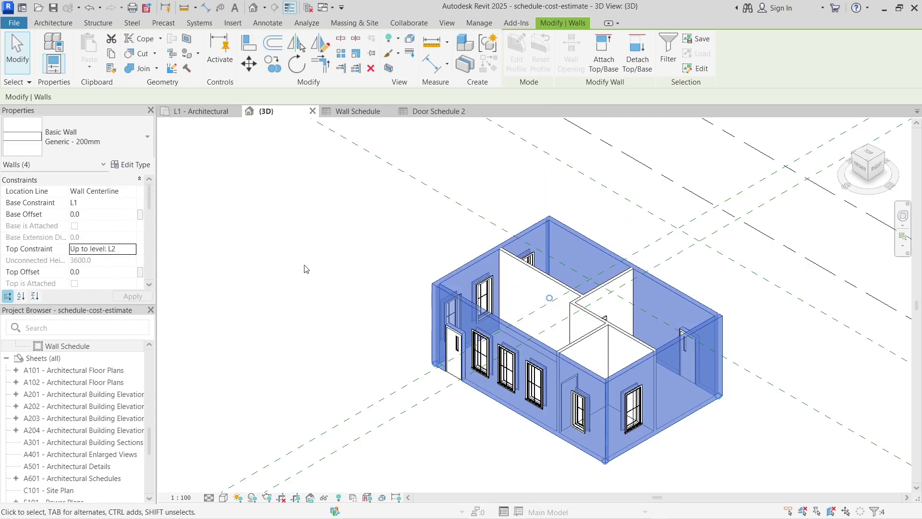
{"action": "left_click", "coordinate": [272, 218]}
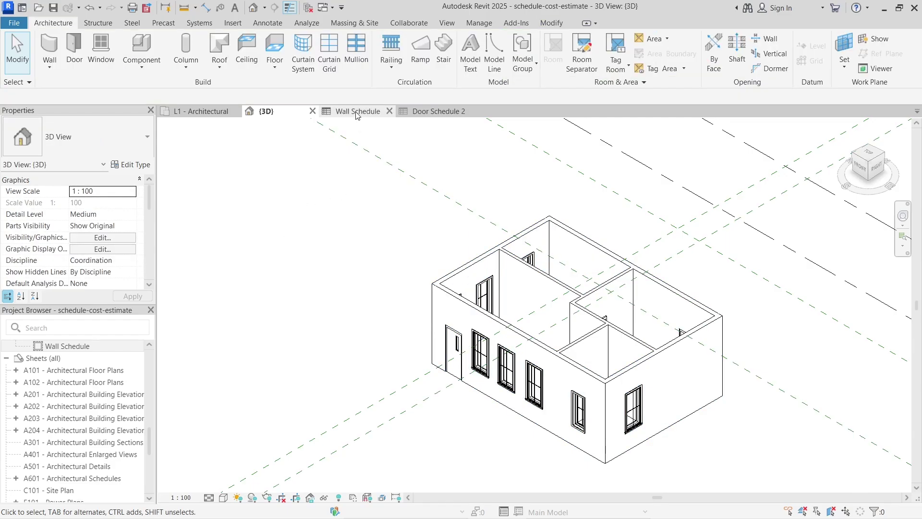
{"action": "key", "text": "ctrl+Tab"}
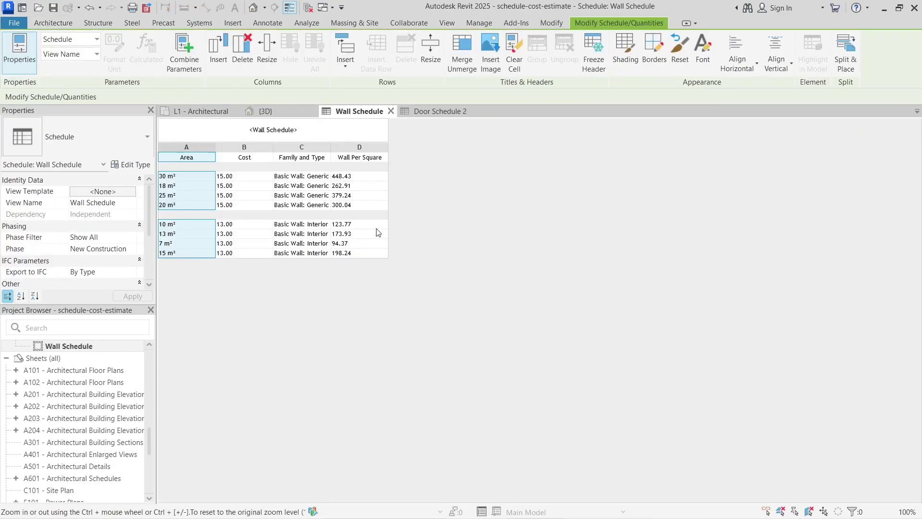
Step: Return to the Wall Schedule and open its Fields settings from the Properties palette
{"action": "key", "text": "ctrl+Tab"}
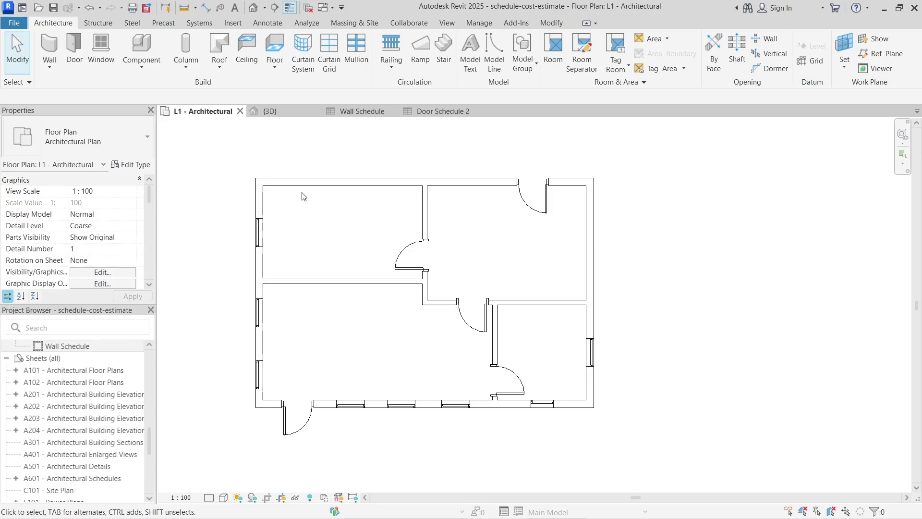
{"action": "left_click", "coordinate": [352, 115]}
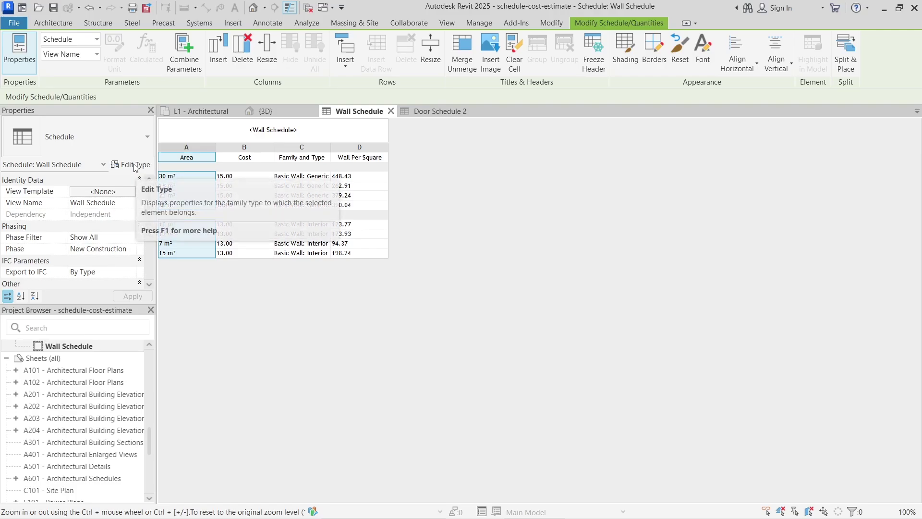
{"action": "scroll", "coordinate": [151, 227], "scroll_direction": "down", "scroll_amount": 1}
{"action": "left_click_drag", "start_coordinate": [150, 225], "coordinate": [151, 254]}
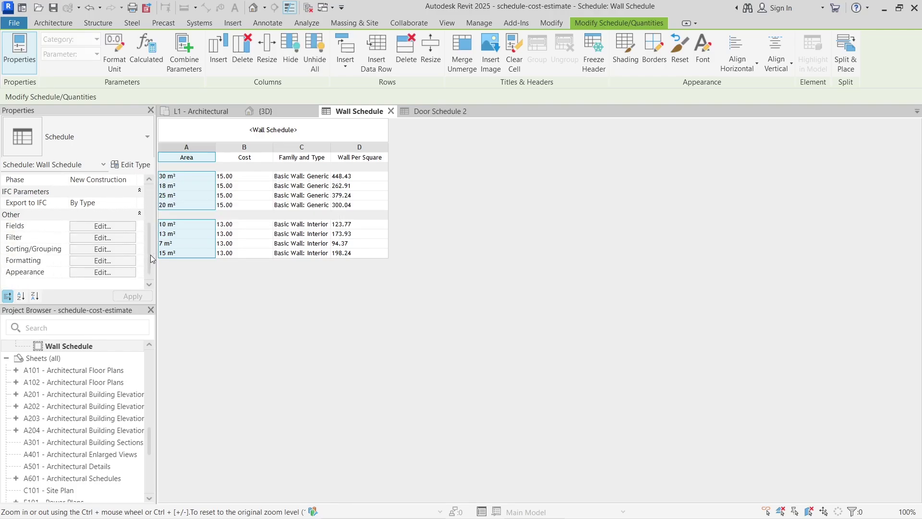
{"action": "left_click", "coordinate": [89, 226]}
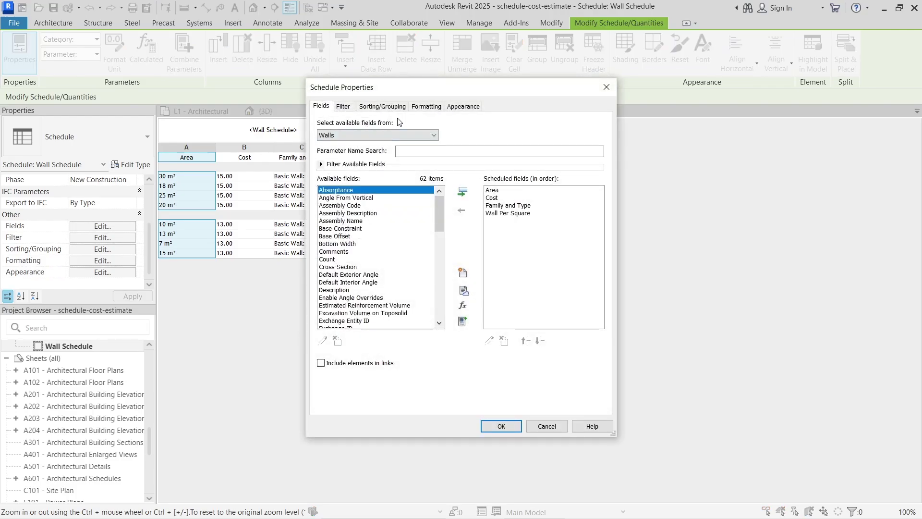
Step: Give the Wall Schedule's Cost field its own format, off project settings, with a $ unit symbol
{"action": "left_click", "coordinate": [383, 106]}
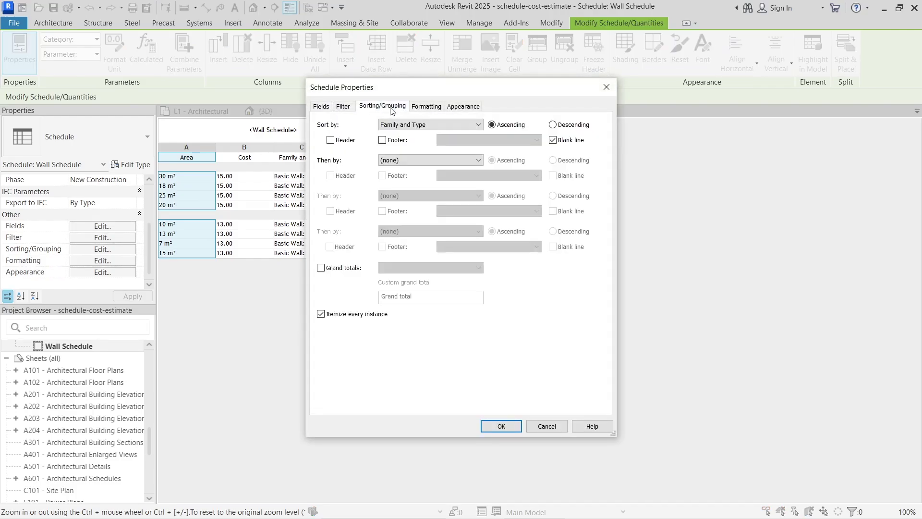
{"action": "left_click", "coordinate": [321, 108]}
{"action": "left_click", "coordinate": [425, 106]}
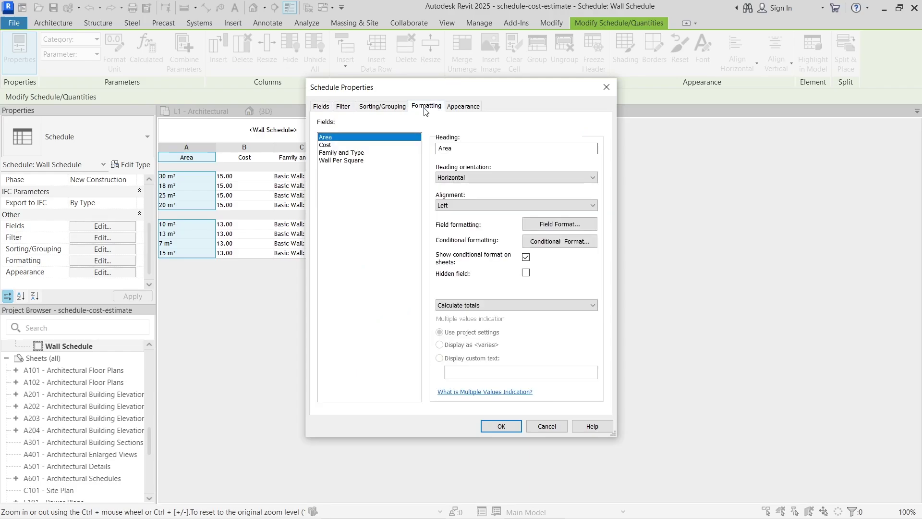
{"action": "left_click", "coordinate": [330, 146]}
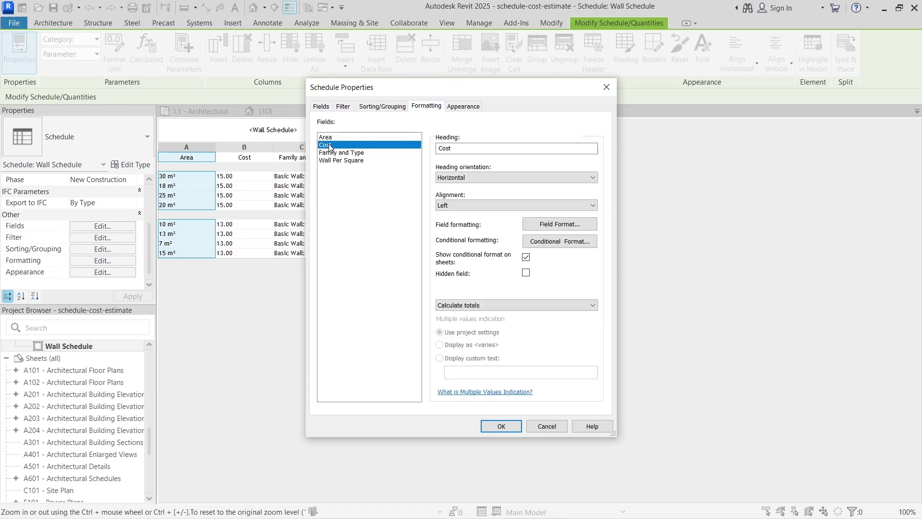
{"action": "left_click", "coordinate": [549, 246]}
{"action": "key", "text": "Escape"}
{"action": "left_click", "coordinate": [559, 224]}
{"action": "left_click", "coordinate": [409, 184]}
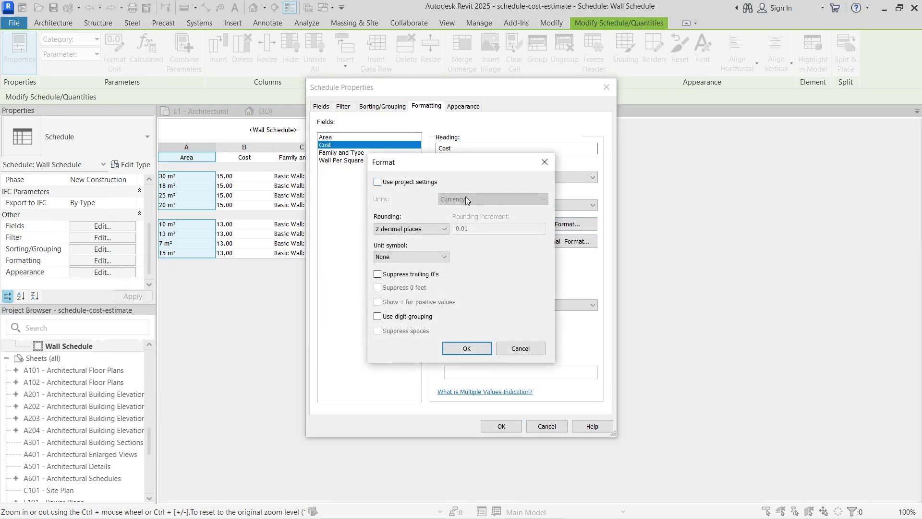
{"action": "left_click", "coordinate": [411, 256]}
{"action": "left_click", "coordinate": [398, 336]}
{"action": "left_click", "coordinate": [466, 349]}
{"action": "left_click", "coordinate": [358, 108]}
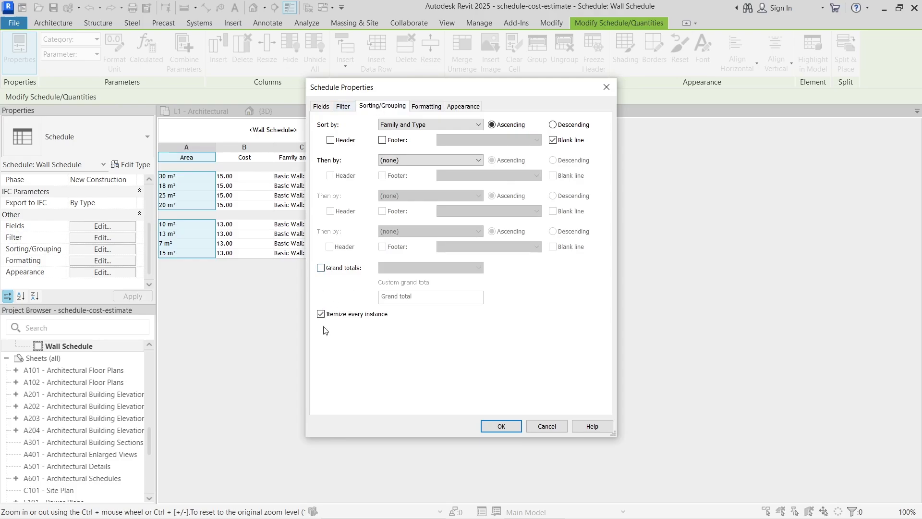
Step: Enable Wall Schedule grand totals with Title, count, and totals, giving $112.00
{"action": "left_click", "coordinate": [321, 268]}
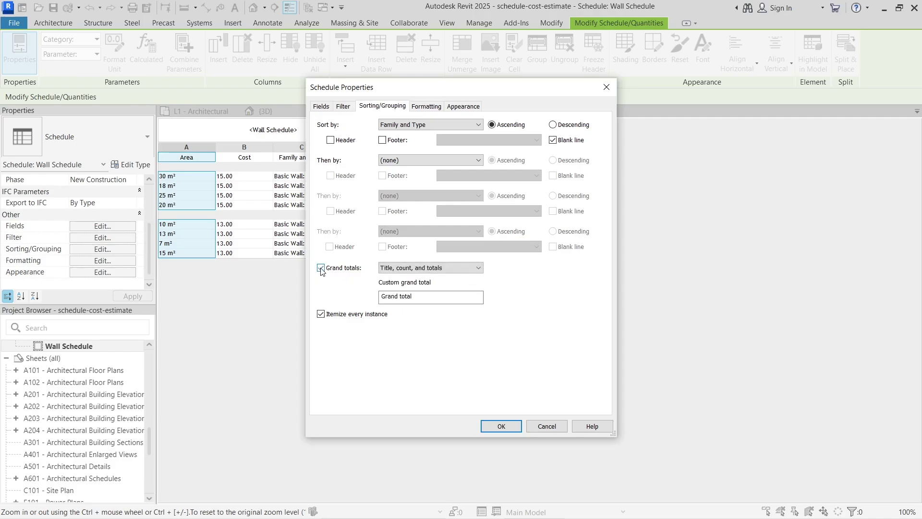
{"action": "left_click", "coordinate": [425, 270]}
{"action": "left_click", "coordinate": [425, 269]}
{"action": "left_click", "coordinate": [498, 426]}
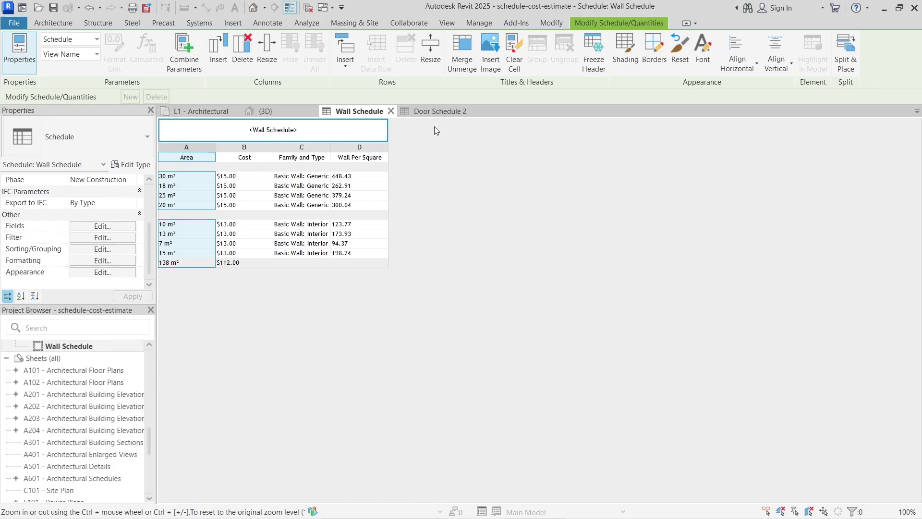
{"action": "left_click", "coordinate": [433, 113]}
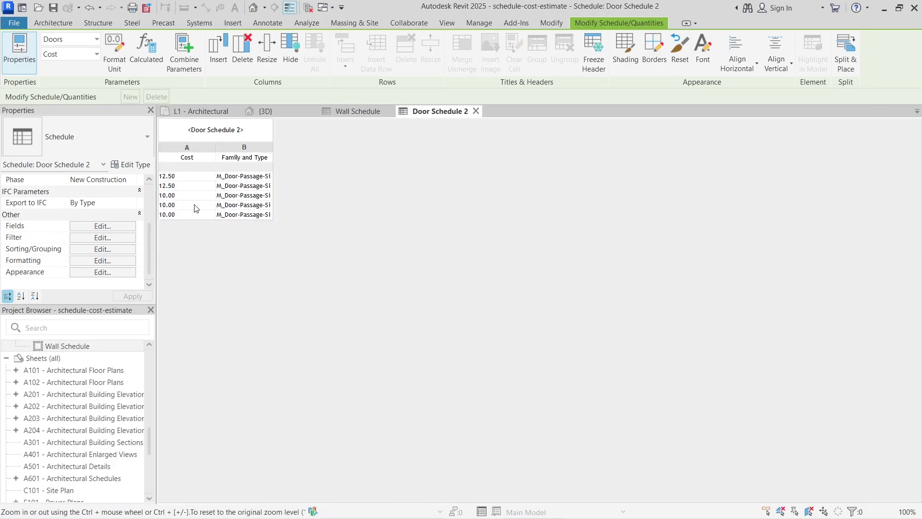
Step: Turn on grand totals for Door Schedule 2
{"action": "left_click", "coordinate": [99, 227]}
{"action": "left_click", "coordinate": [382, 106]}
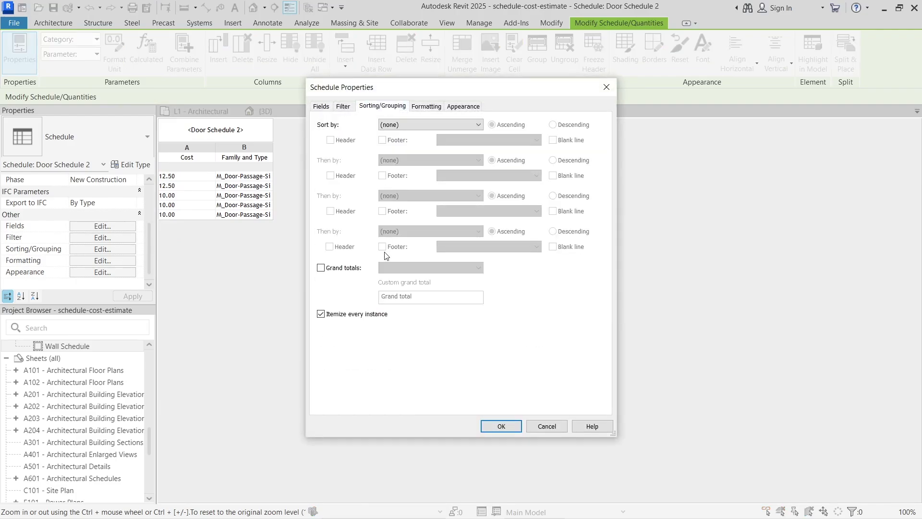
{"action": "left_click", "coordinate": [320, 267]}
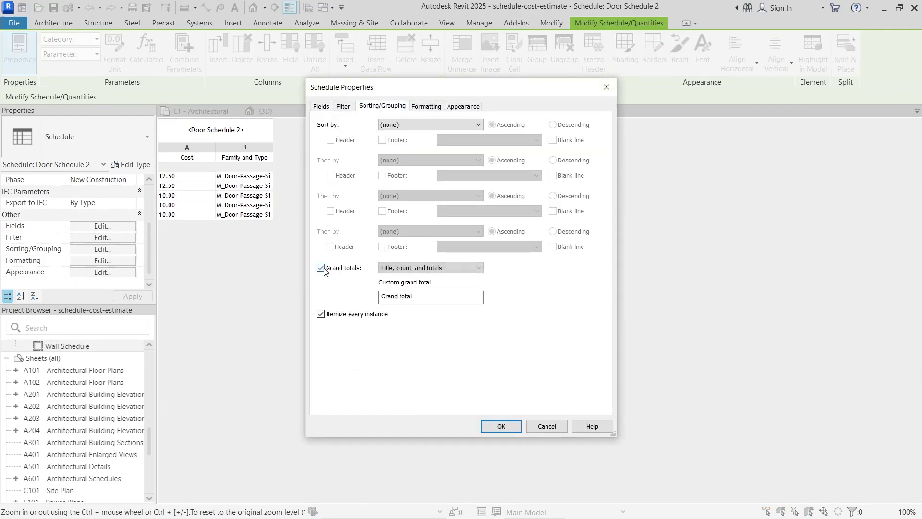
Step: Format Door Schedule 2's Cost field with a $ unit symbol instead of project settings
{"action": "left_click", "coordinate": [423, 106]}
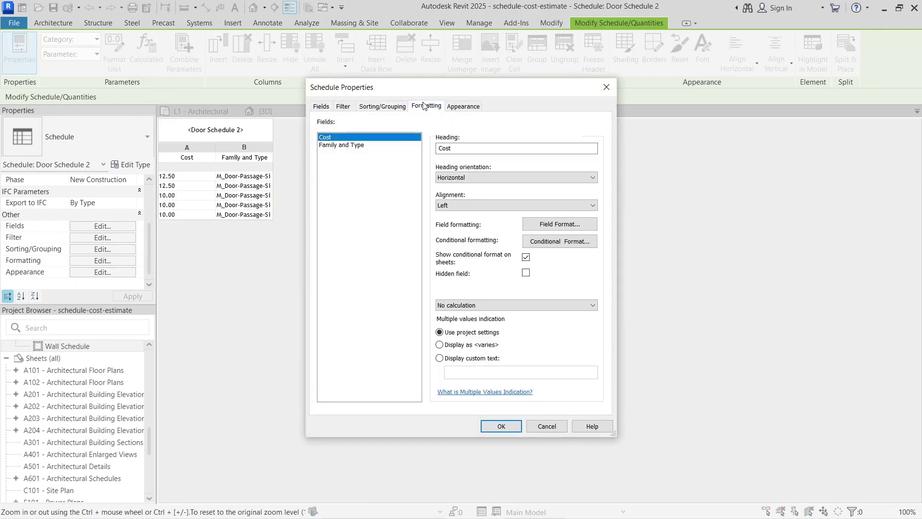
{"action": "left_click", "coordinate": [539, 227]}
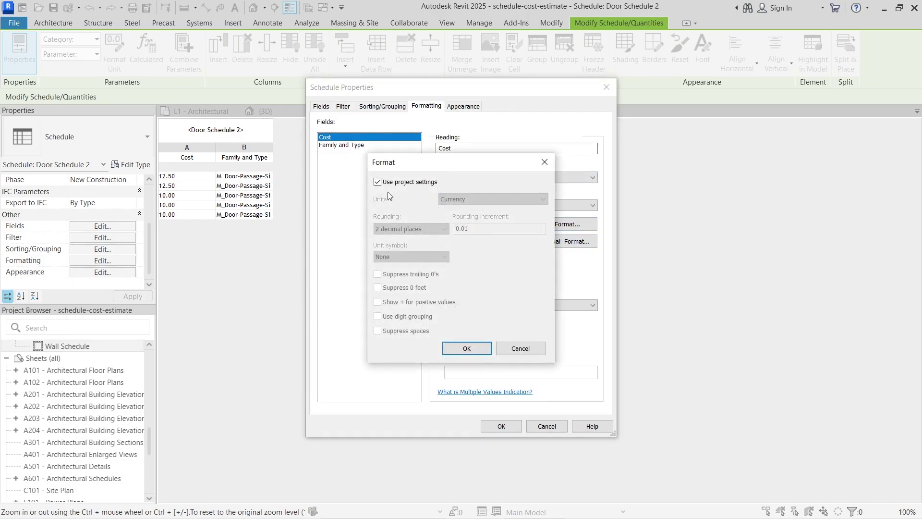
{"action": "left_click", "coordinate": [395, 183]}
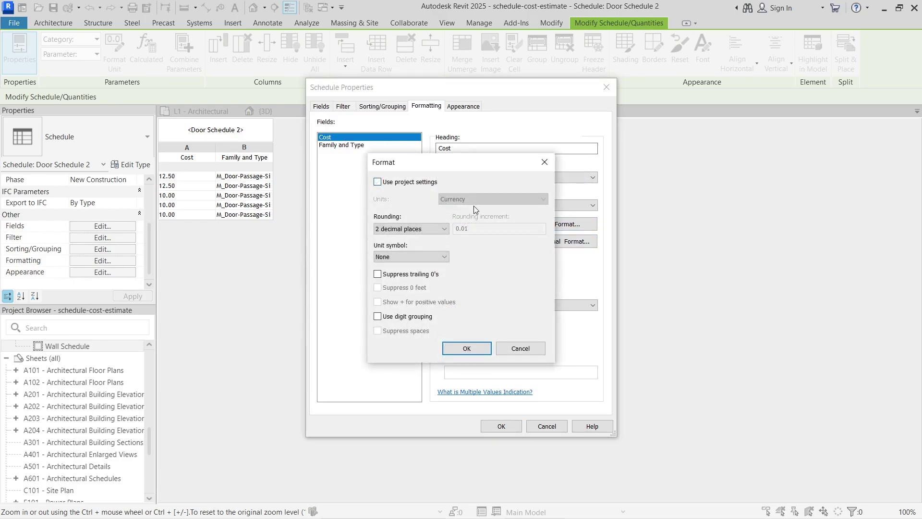
{"action": "left_click", "coordinate": [394, 182]}
{"action": "left_click", "coordinate": [393, 182]}
{"action": "left_click", "coordinate": [437, 256]}
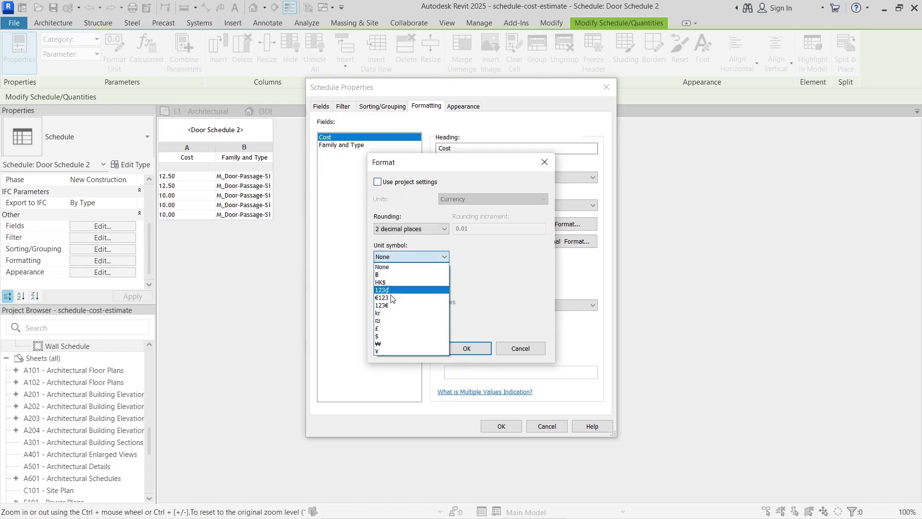
{"action": "left_click", "coordinate": [384, 336]}
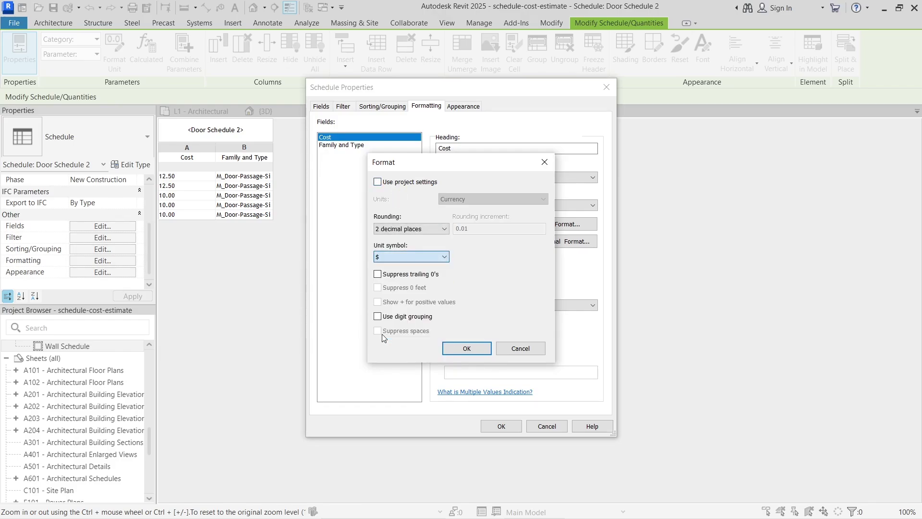
{"action": "left_click", "coordinate": [471, 346]}
{"action": "left_click", "coordinate": [366, 106]}
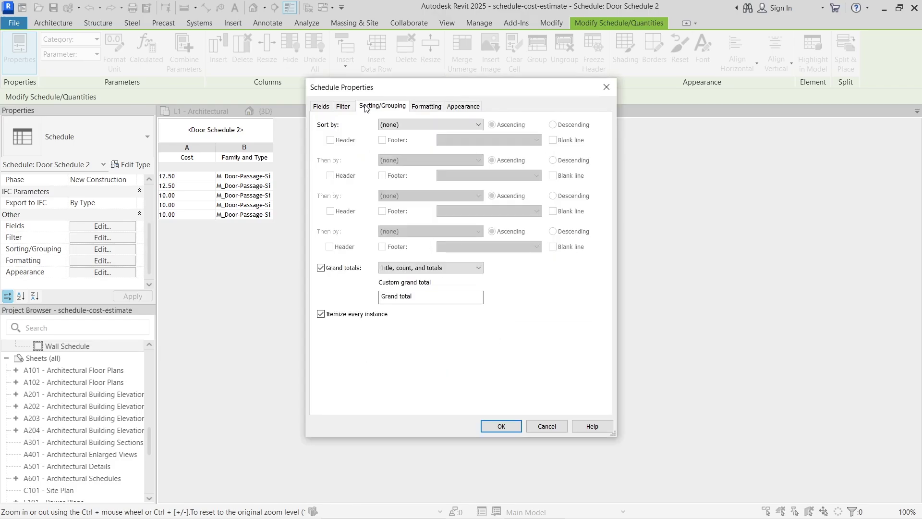
{"action": "left_click", "coordinate": [502, 429]}
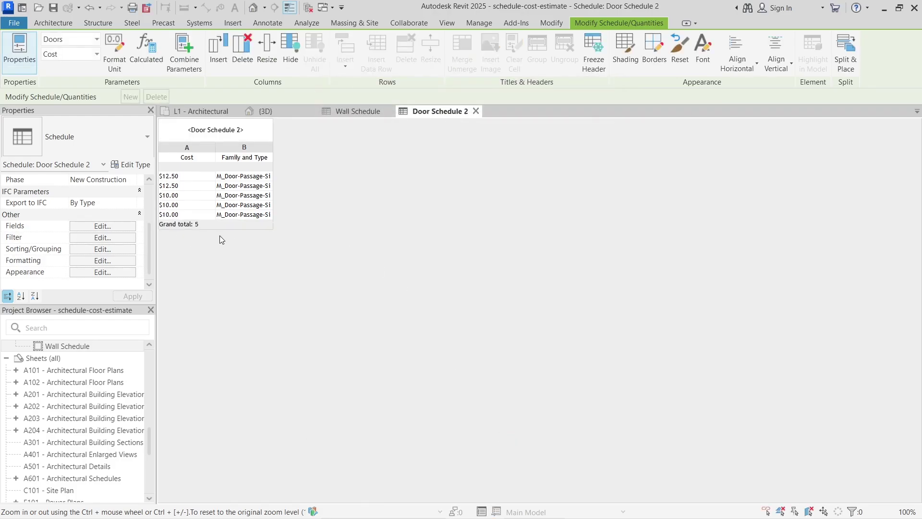
{"action": "left_click", "coordinate": [95, 227]}
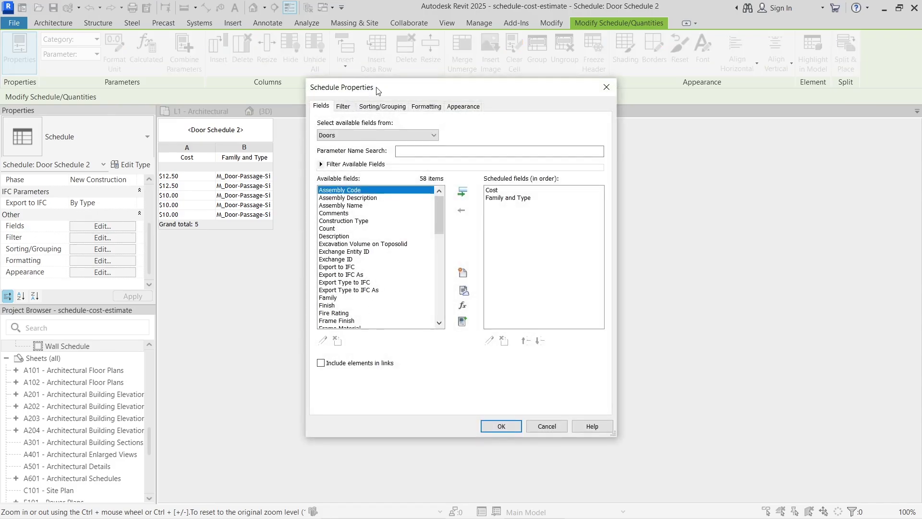
Step: Set Door Schedule 2's Cost to Calculate totals ($55.00), then return to the L1 plan
{"action": "left_click", "coordinate": [377, 108]}
{"action": "left_click", "coordinate": [423, 109]}
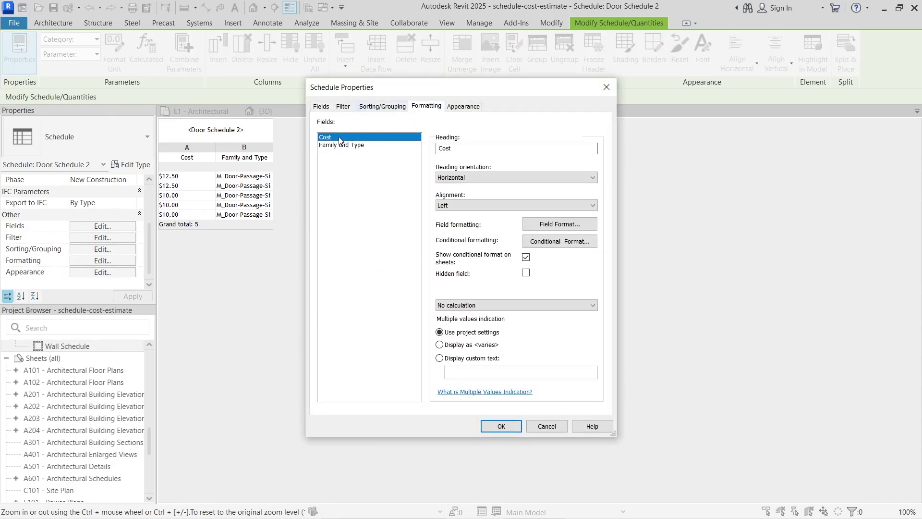
{"action": "left_click", "coordinate": [478, 301]}
{"action": "left_click", "coordinate": [477, 302]}
{"action": "left_click", "coordinate": [461, 306]}
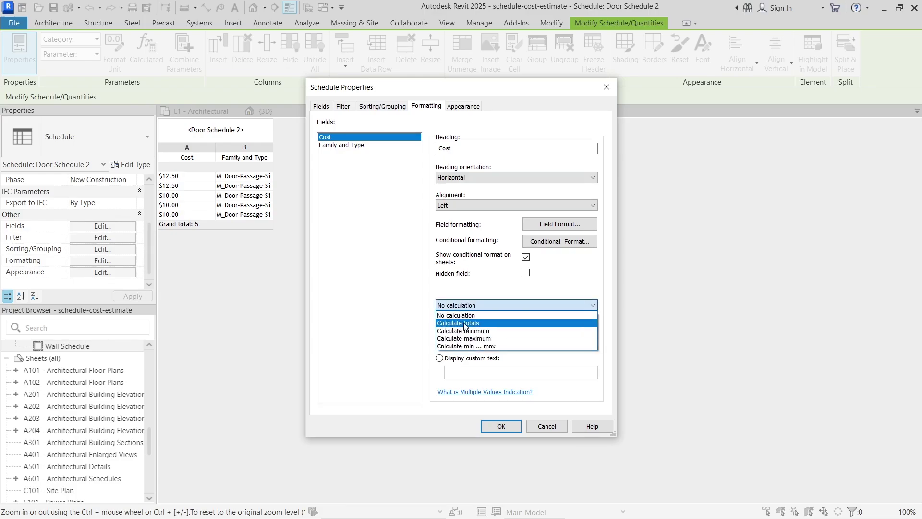
{"action": "left_click", "coordinate": [464, 324]}
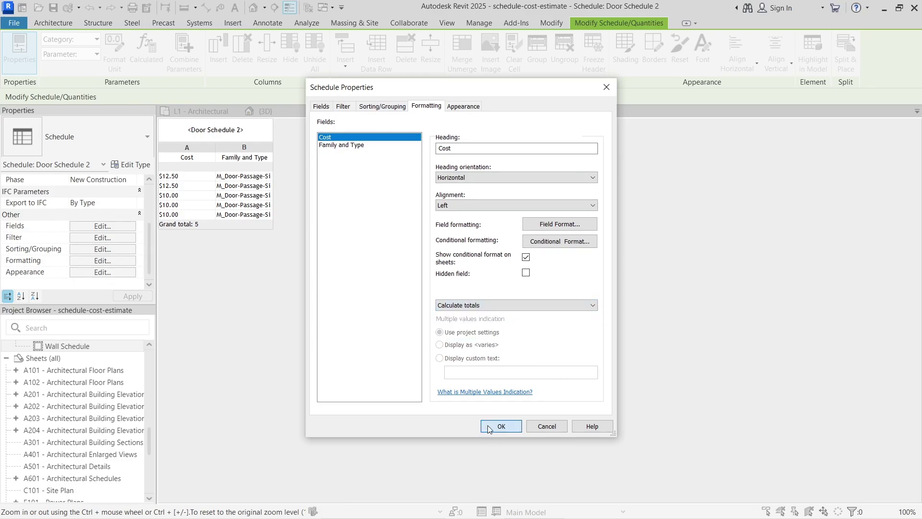
{"action": "left_click", "coordinate": [499, 427]}
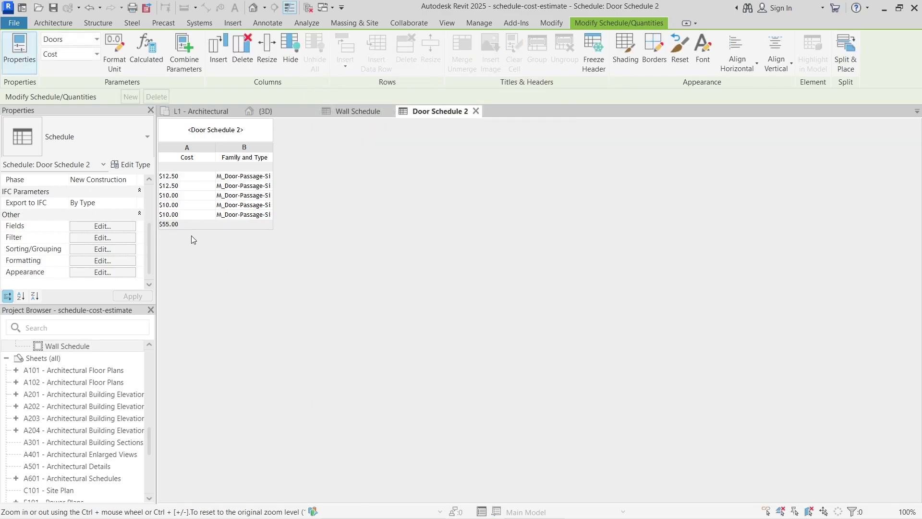
{"action": "left_click", "coordinate": [347, 110]}
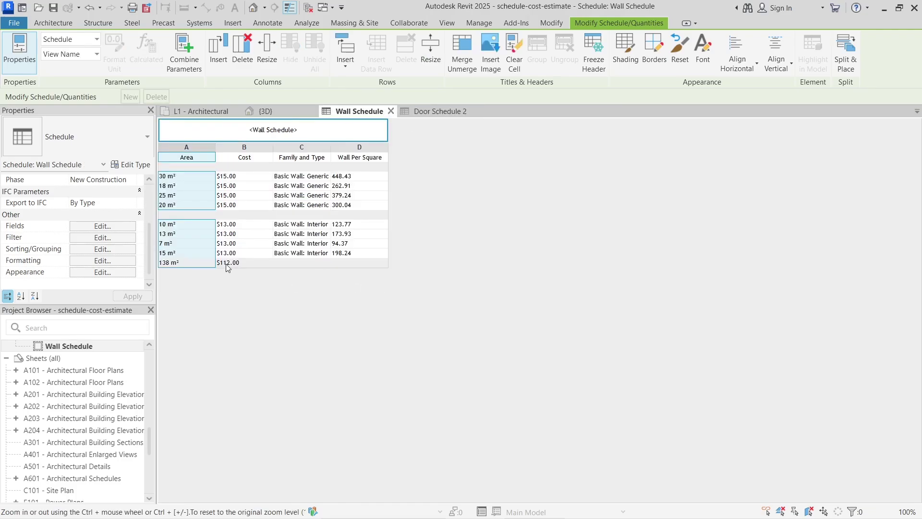
{"action": "key", "text": "ctrl+Tab"}
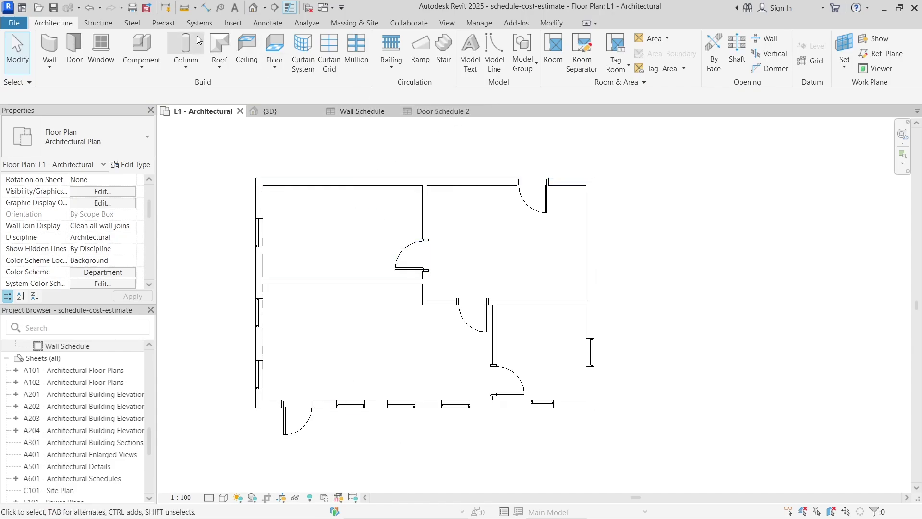
Step: Place an M_Water Closet - Flush Valve - Floor Mounted Private - 6.1 Lpf against the lower-right room's bottom wall
{"action": "left_click", "coordinate": [141, 48]}
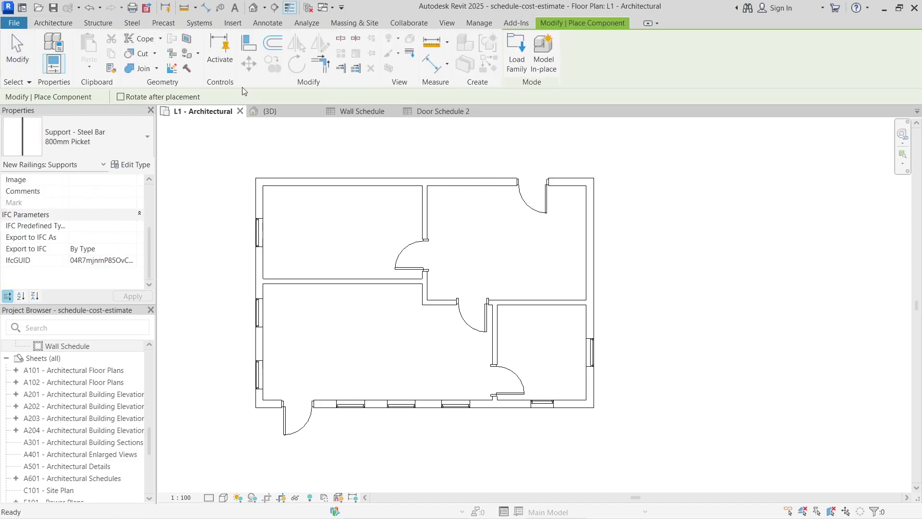
{"action": "left_click", "coordinate": [63, 142]}
{"action": "scroll", "coordinate": [59, 233], "scroll_direction": "up", "scroll_amount": 10}
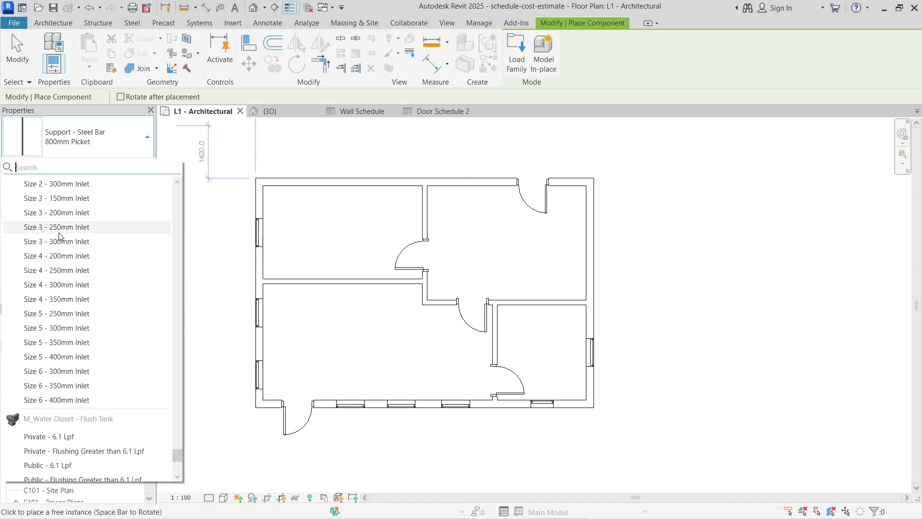
{"action": "scroll", "coordinate": [59, 235], "scroll_direction": "down", "scroll_amount": 8}
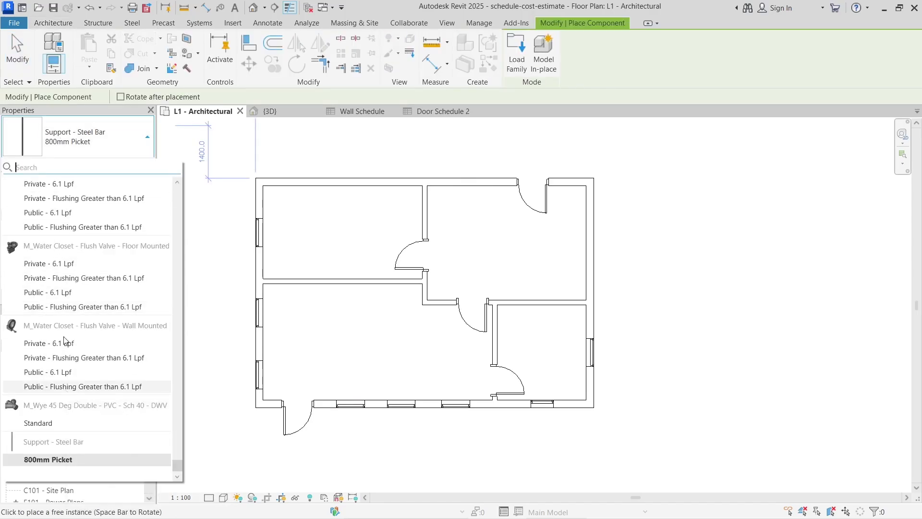
{"action": "left_click", "coordinate": [62, 264]}
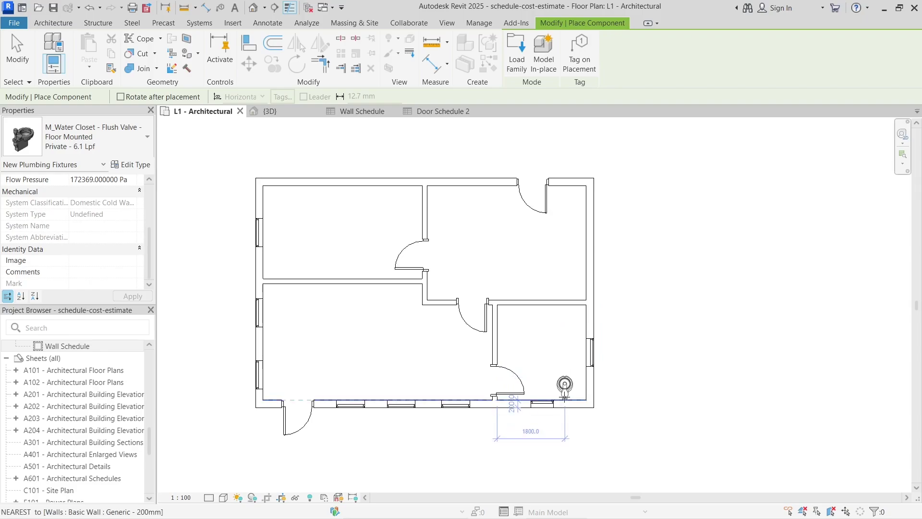
{"action": "left_click", "coordinate": [564, 397]}
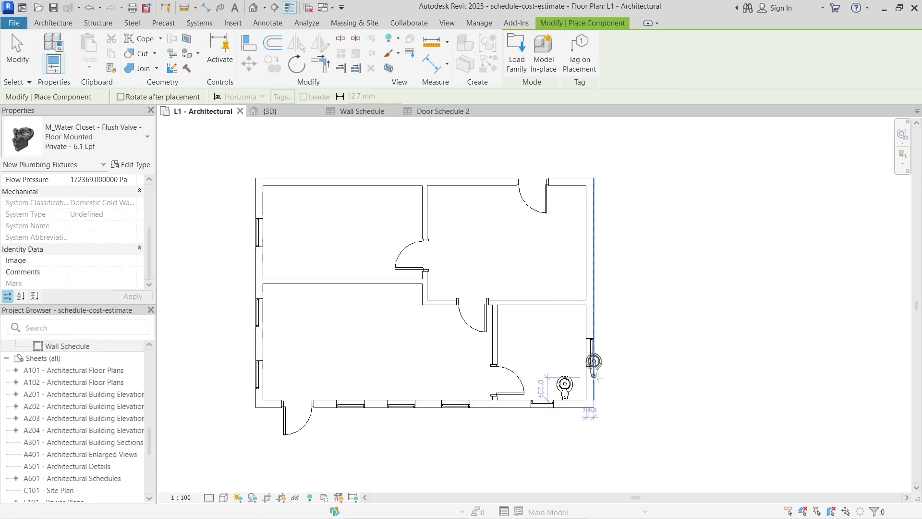
{"action": "key", "text": "Escape"}
{"action": "key", "text": "Escape"}
{"action": "left_click", "coordinate": [565, 384]}
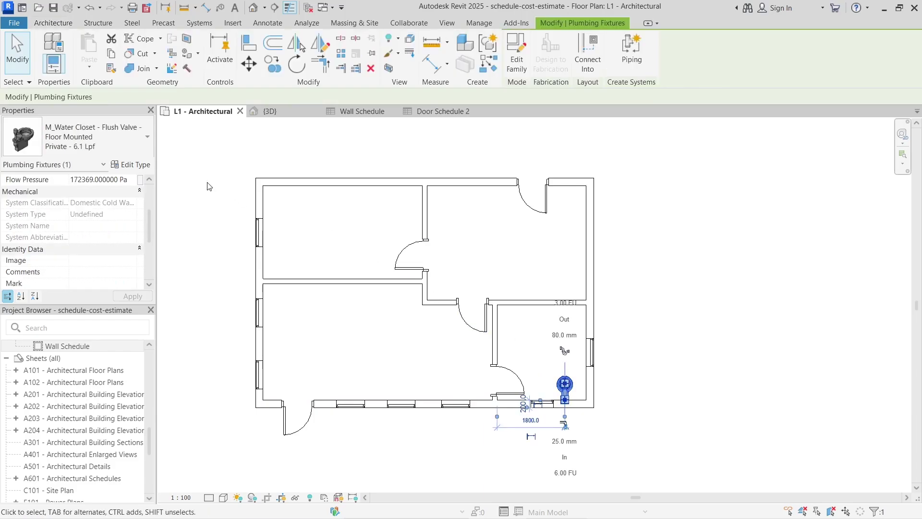
Step: Set the water closet type's Cost to 25 in its type properties
{"action": "left_click", "coordinate": [128, 164]}
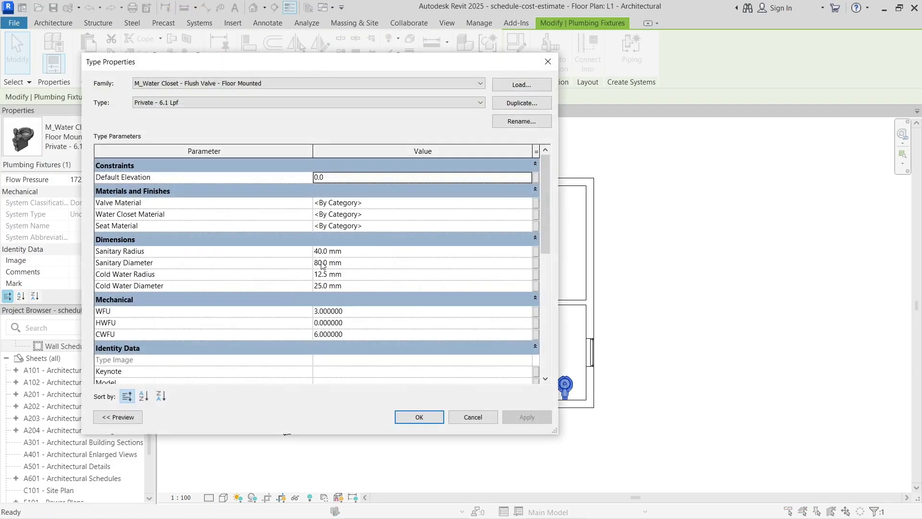
{"action": "scroll", "coordinate": [222, 305], "scroll_direction": "down", "scroll_amount": 4}
{"action": "left_click", "coordinate": [339, 318]}
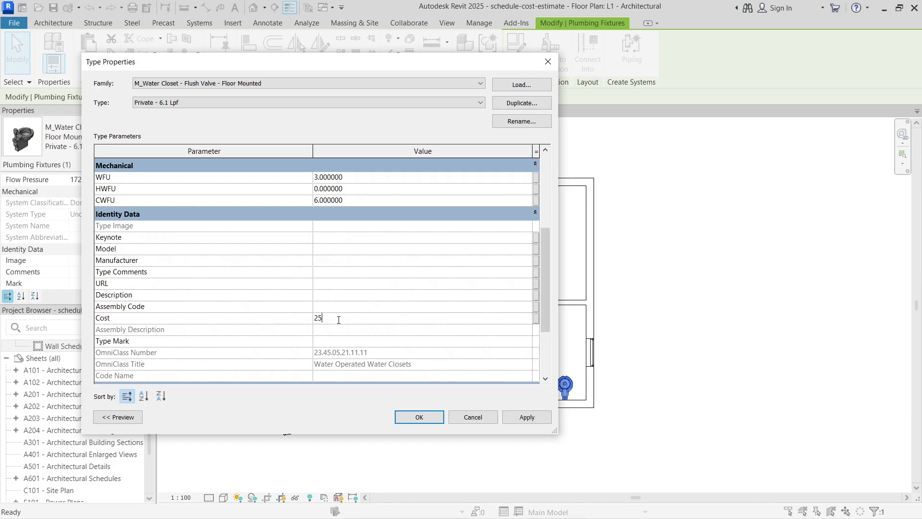
{"action": "type", "text": "00"}
{"action": "left_click", "coordinate": [412, 420]}
{"action": "left_click", "coordinate": [446, 23]}
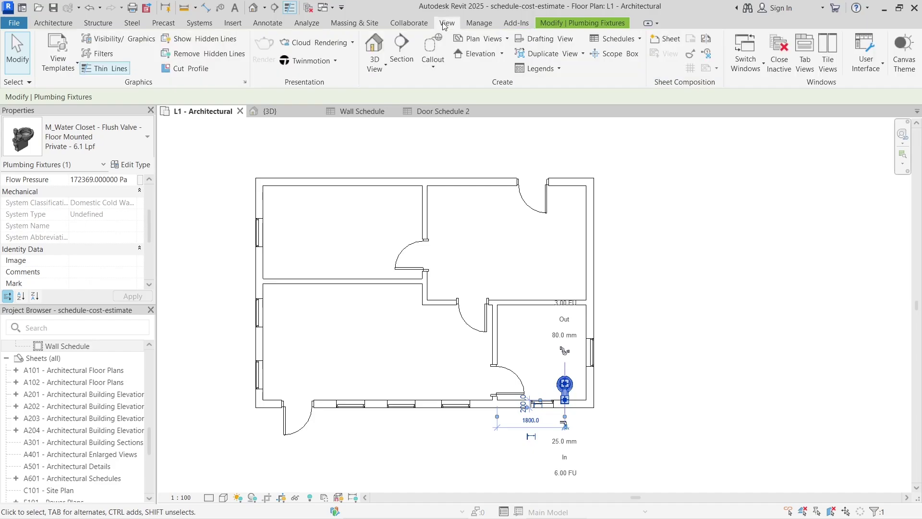
Step: Start a new schedule for the Plumbing Fixtures category
{"action": "left_click", "coordinate": [618, 37]}
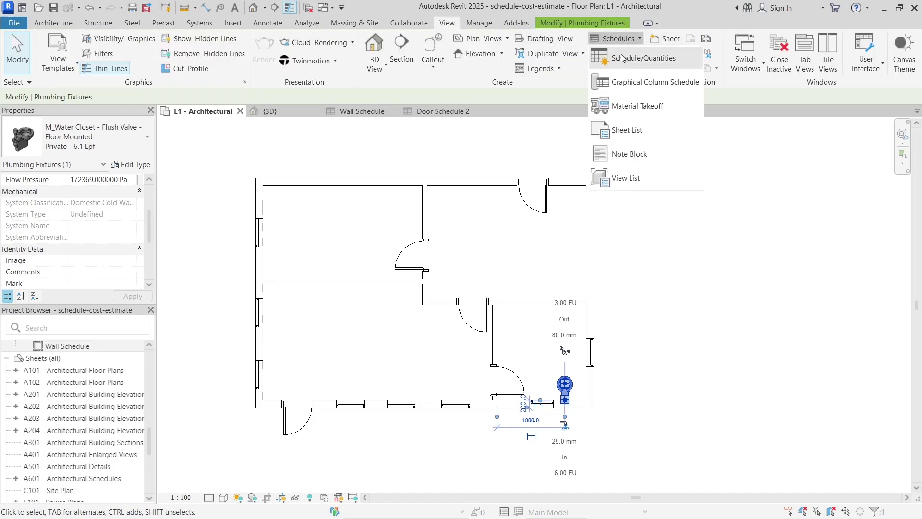
{"action": "key", "text": "Escape"}
{"action": "key", "text": "Escape"}
{"action": "left_click_drag", "start_coordinate": [443, 233], "coordinate": [445, 250]}
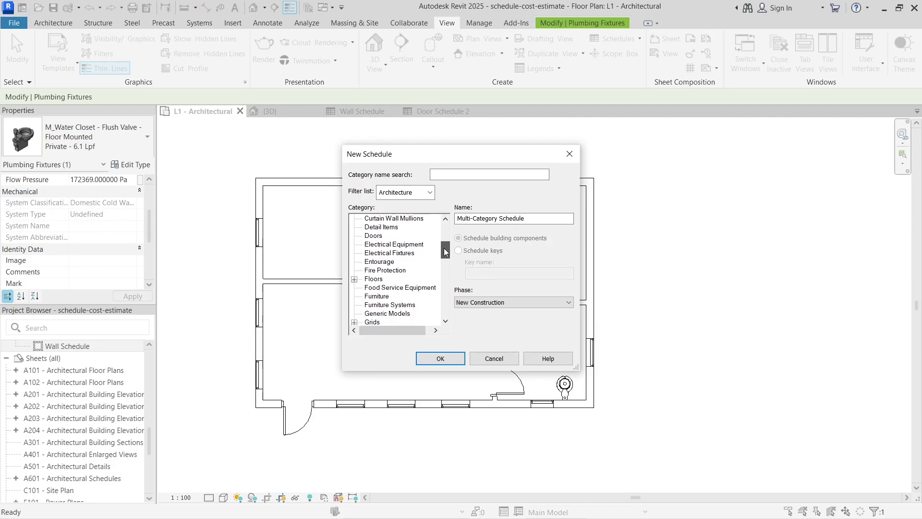
{"action": "left_click_drag", "start_coordinate": [445, 250], "coordinate": [445, 283]}
{"action": "left_click", "coordinate": [399, 262]}
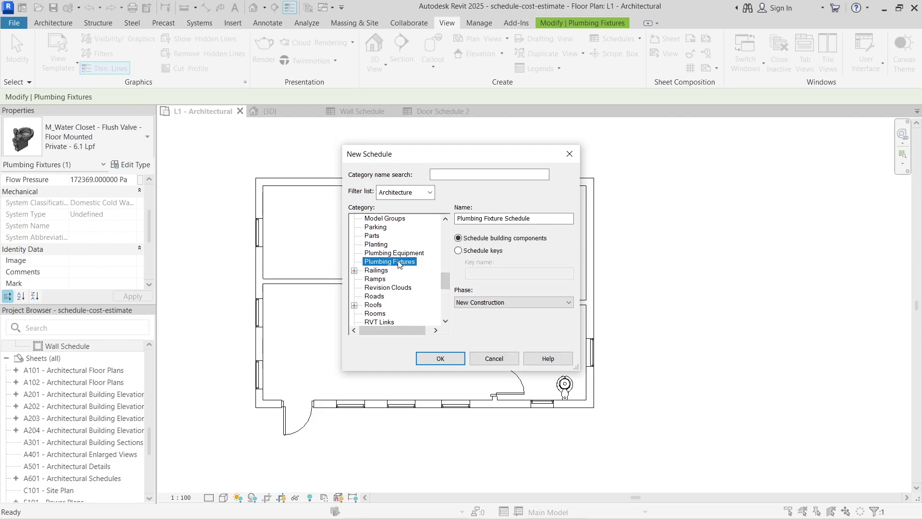
{"action": "left_click", "coordinate": [439, 358]}
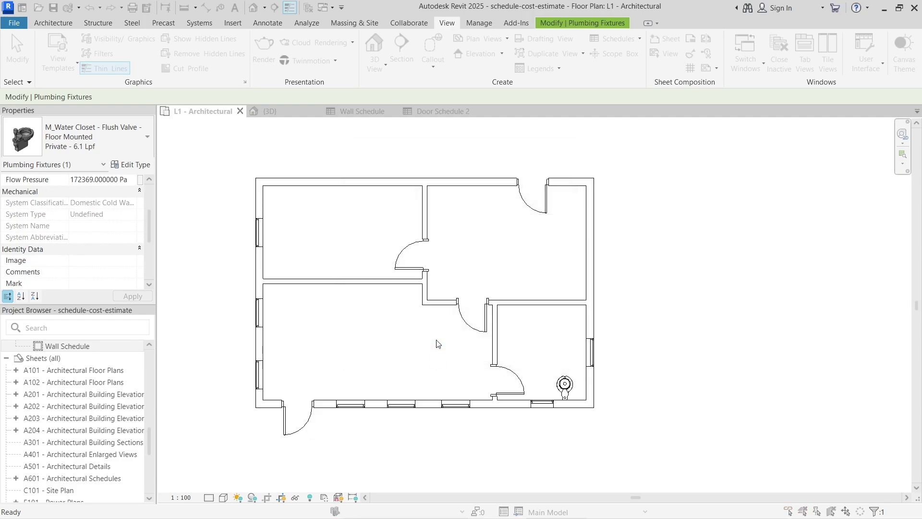
Step: Add Family and Type and Cost as the schedule's fields and create it
{"action": "left_click", "coordinate": [355, 275]}
{"action": "mouse_move", "coordinate": [434, 214]}
{"action": "left_mouse_down"}
{"action": "mouse_move", "coordinate": [434, 234]}
{"action": "mouse_move", "coordinate": [440, 229]}
{"action": "left_mouse_up"}
{"action": "left_click", "coordinate": [462, 192]}
{"action": "left_click", "coordinate": [337, 221]}
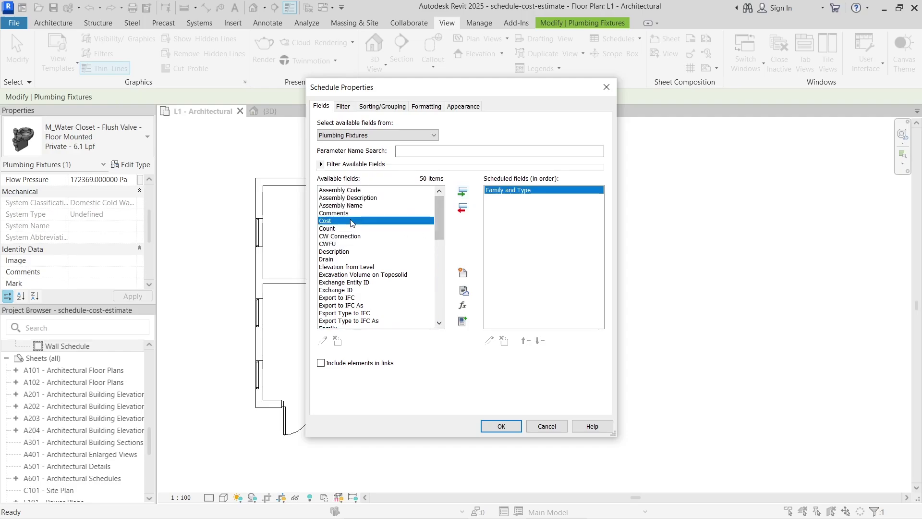
{"action": "left_click", "coordinate": [463, 193]}
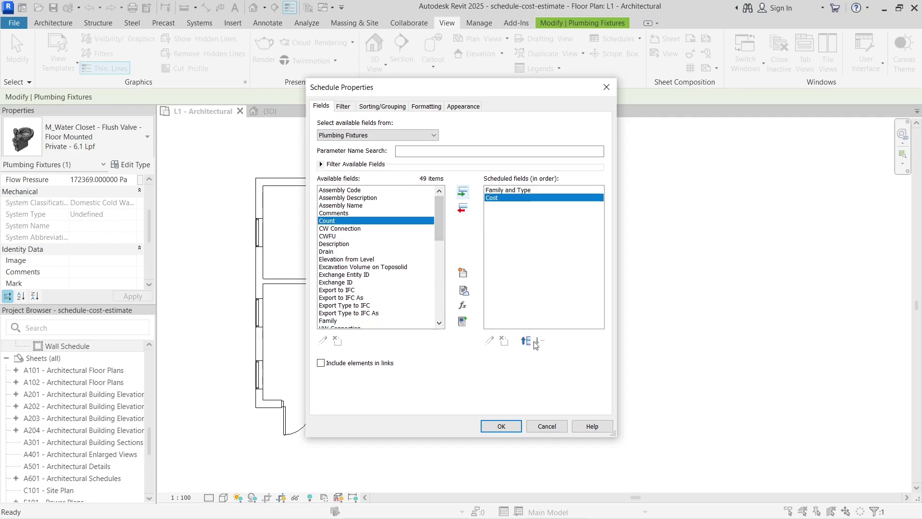
{"action": "left_click", "coordinate": [501, 426]}
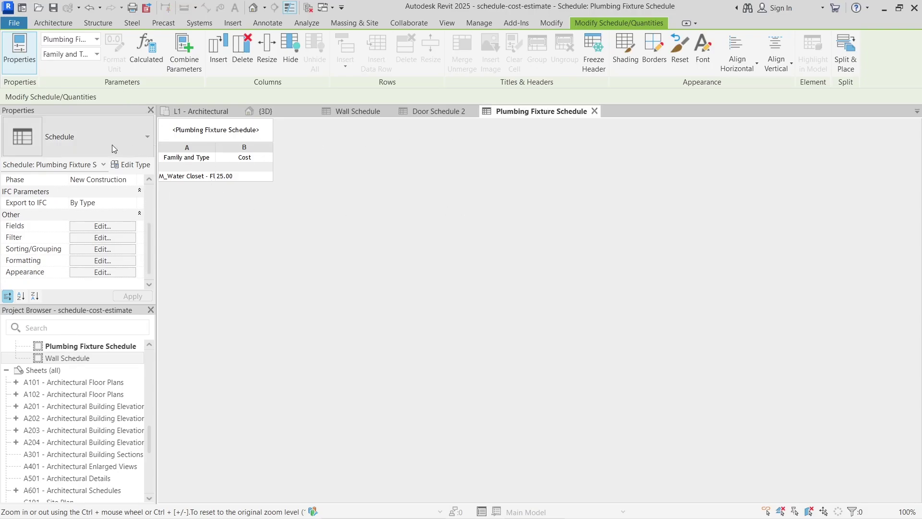
Step: Turn on Grand totals in the Plumbing Fixture Schedule's Sorting/Grouping settings
{"action": "left_click", "coordinate": [107, 238]}
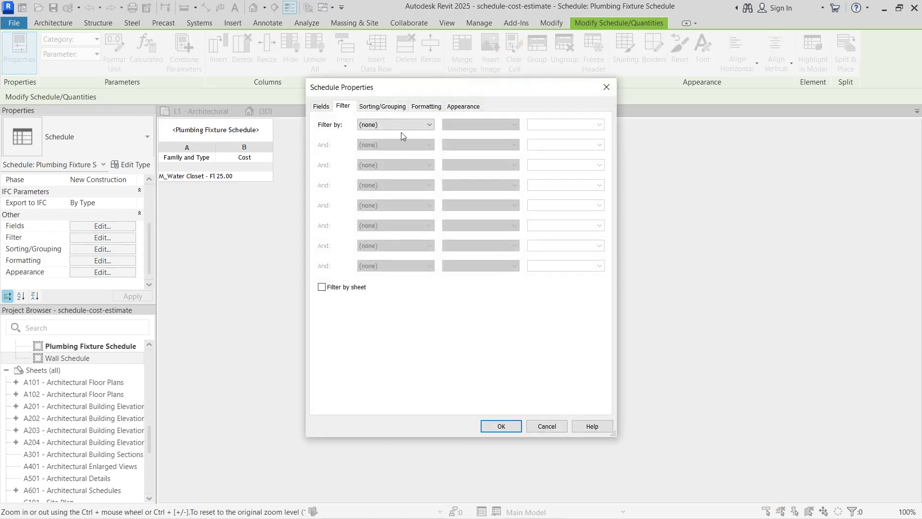
{"action": "left_click", "coordinate": [396, 110]}
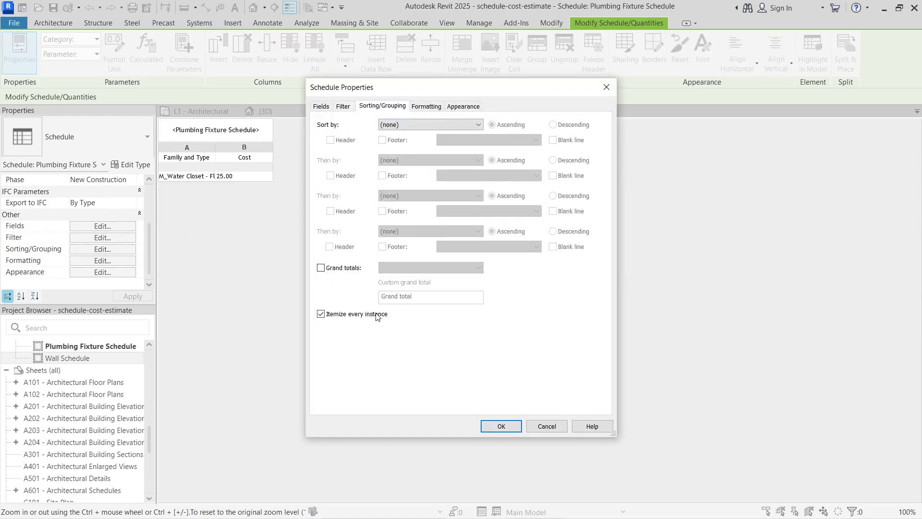
{"action": "left_click", "coordinate": [320, 269]}
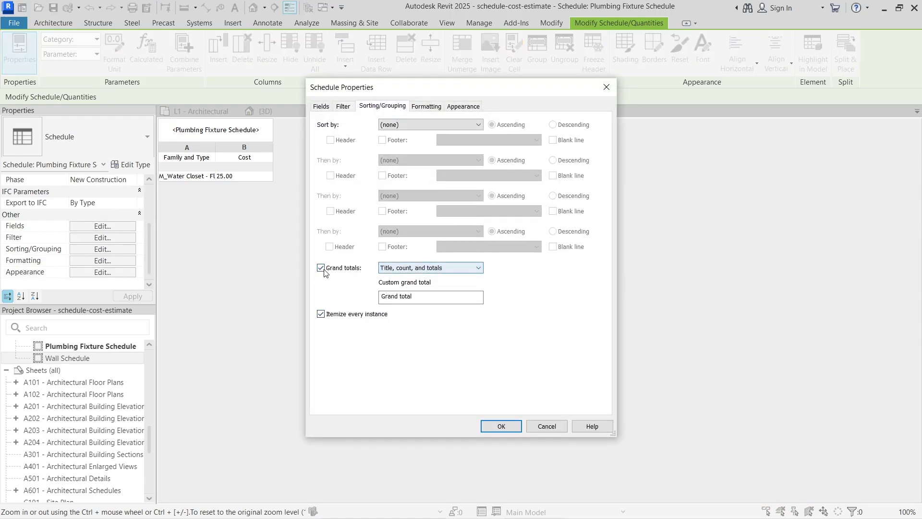
Step: Format the Cost field with the $ unit symbol instead of project settings, and apply
{"action": "left_click", "coordinate": [427, 106]}
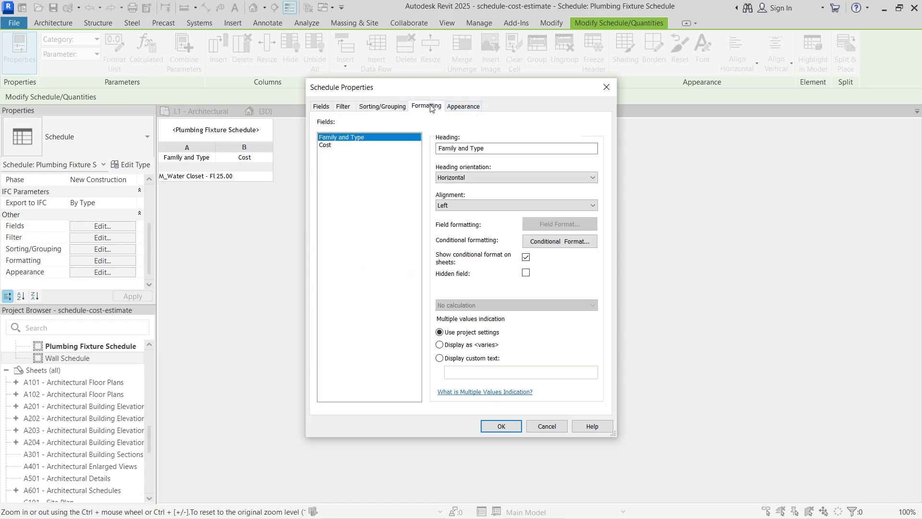
{"action": "left_click", "coordinate": [350, 147]}
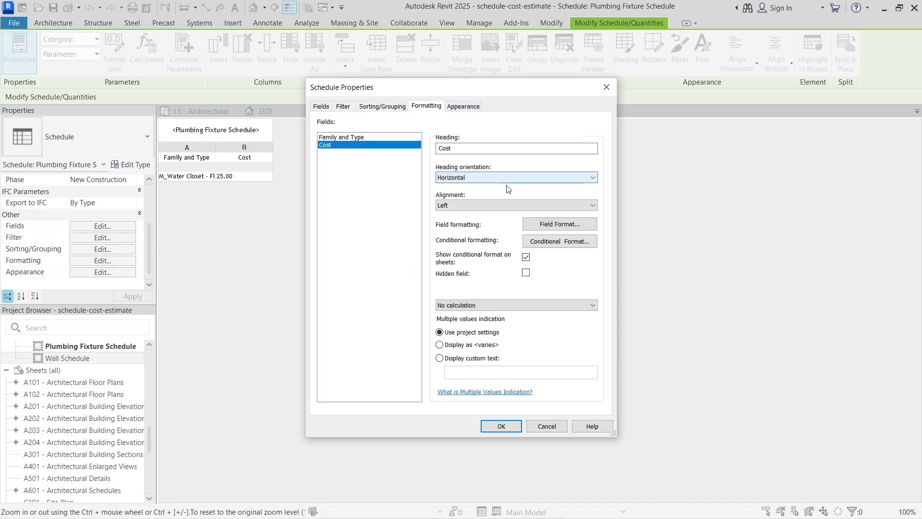
{"action": "left_click", "coordinate": [529, 226]}
{"action": "left_click", "coordinate": [377, 182]}
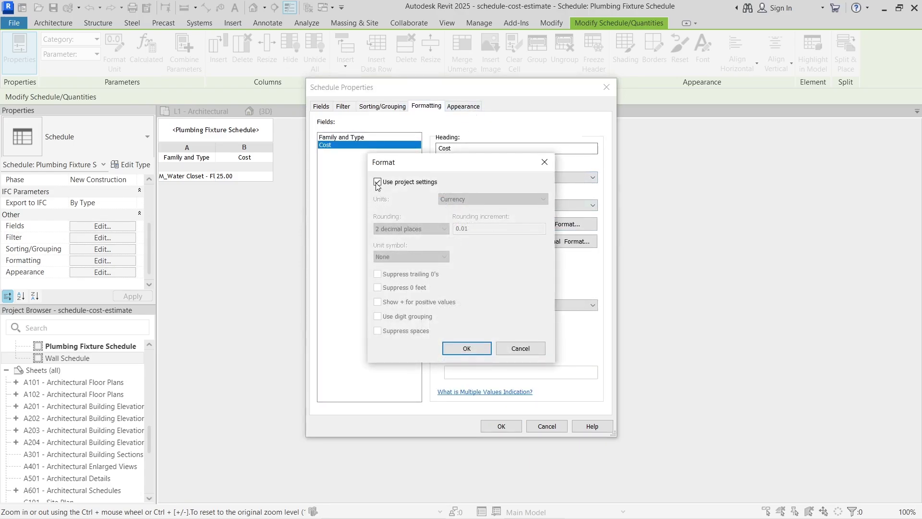
{"action": "left_click", "coordinate": [393, 255]}
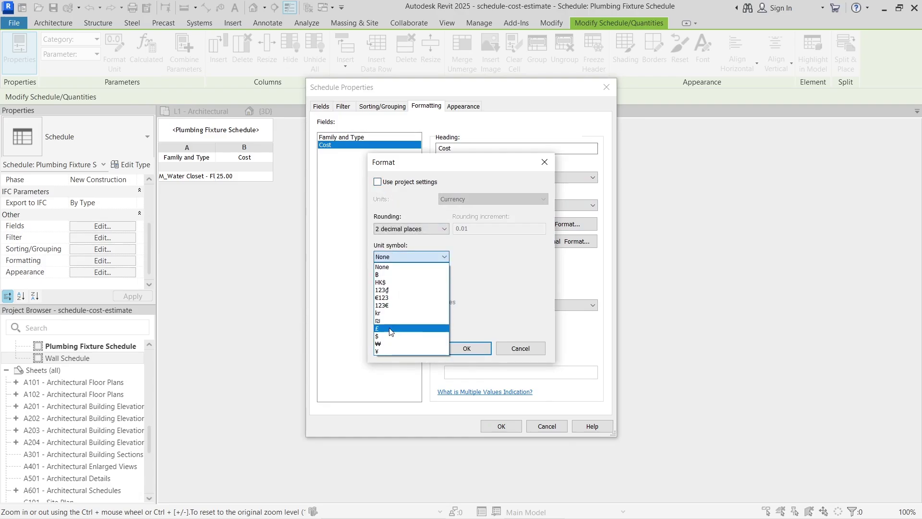
{"action": "left_click", "coordinate": [389, 336]}
{"action": "left_click", "coordinate": [460, 346]}
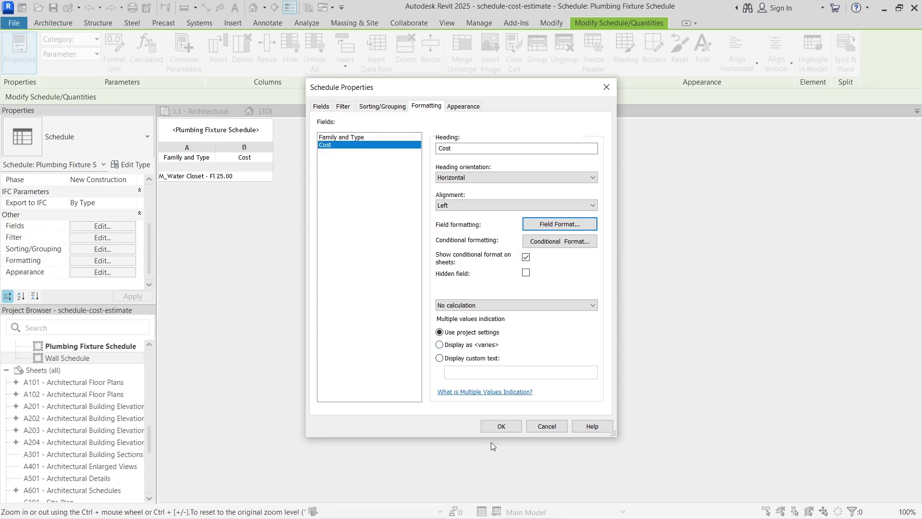
{"action": "left_click", "coordinate": [493, 429]}
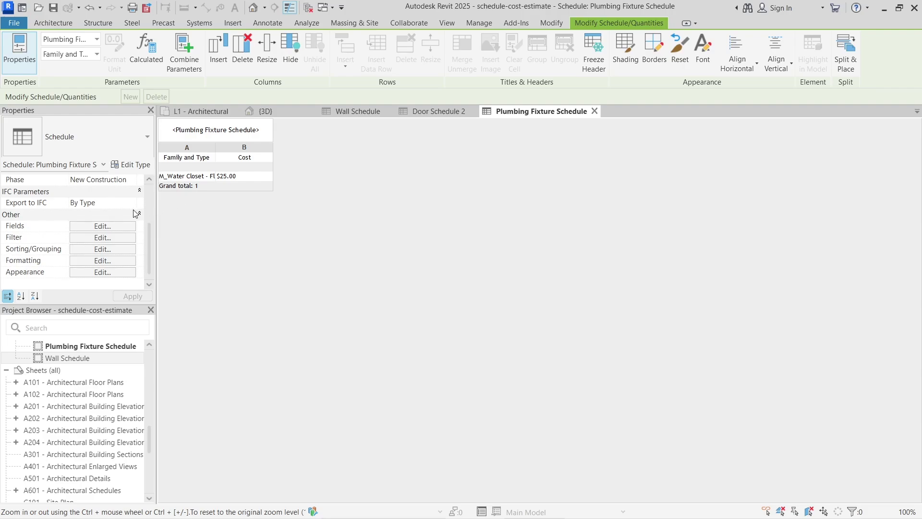
Step: Set the Cost column to Calculate totals so the grand total shows $25.00
{"action": "left_click", "coordinate": [111, 223]}
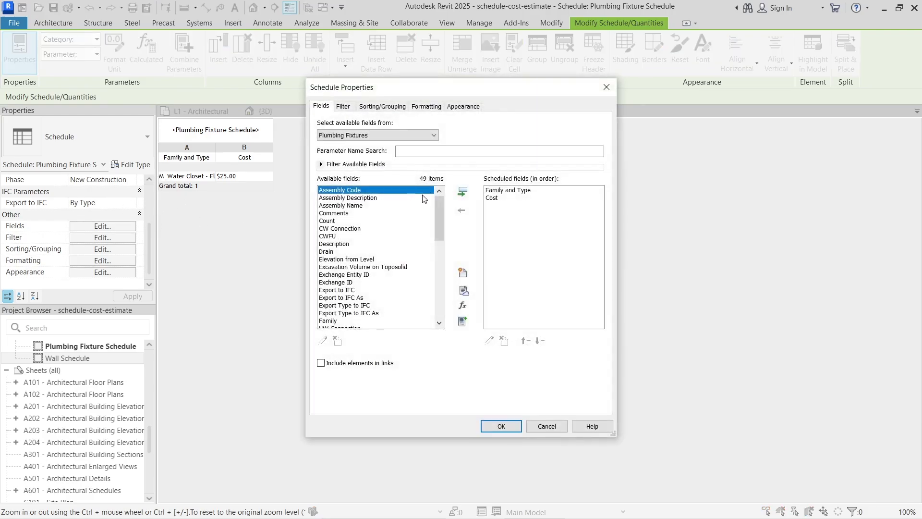
{"action": "left_click", "coordinate": [382, 106]}
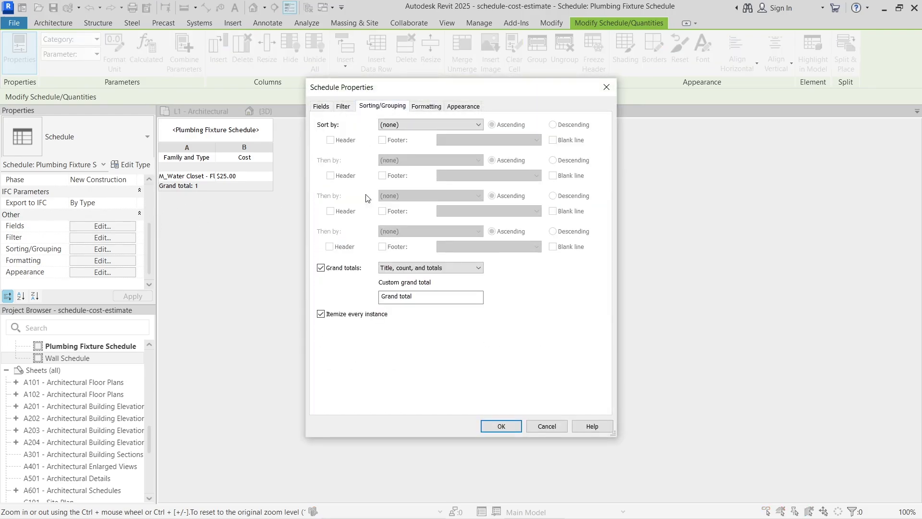
{"action": "left_click", "coordinate": [418, 105]}
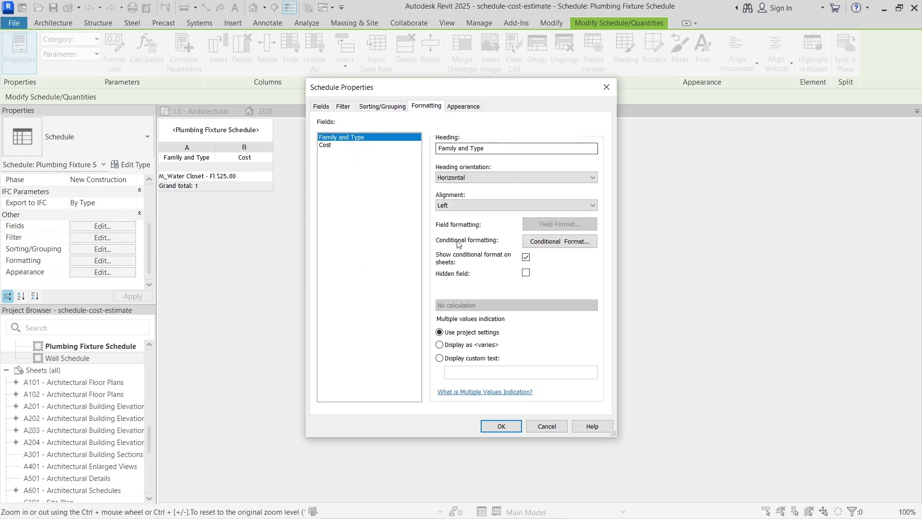
{"action": "left_click", "coordinate": [325, 145]}
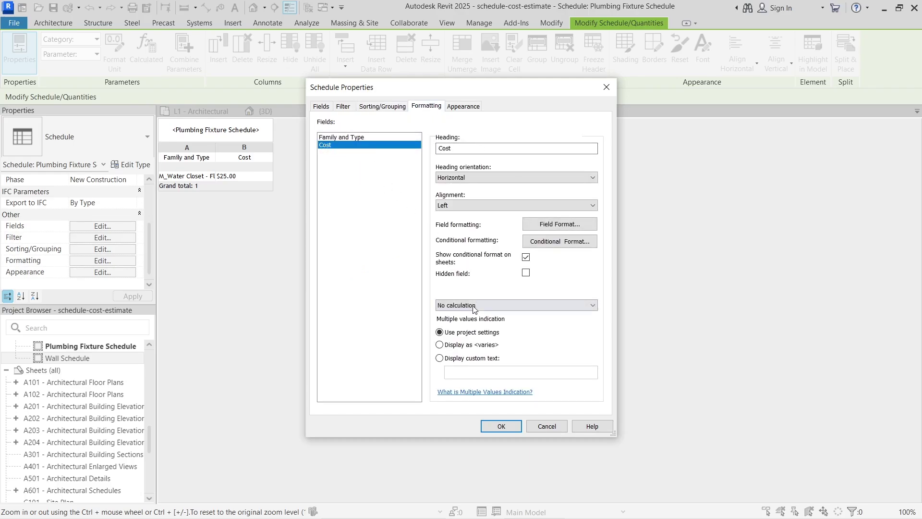
{"action": "left_click", "coordinate": [477, 305]}
{"action": "left_click", "coordinate": [472, 323]}
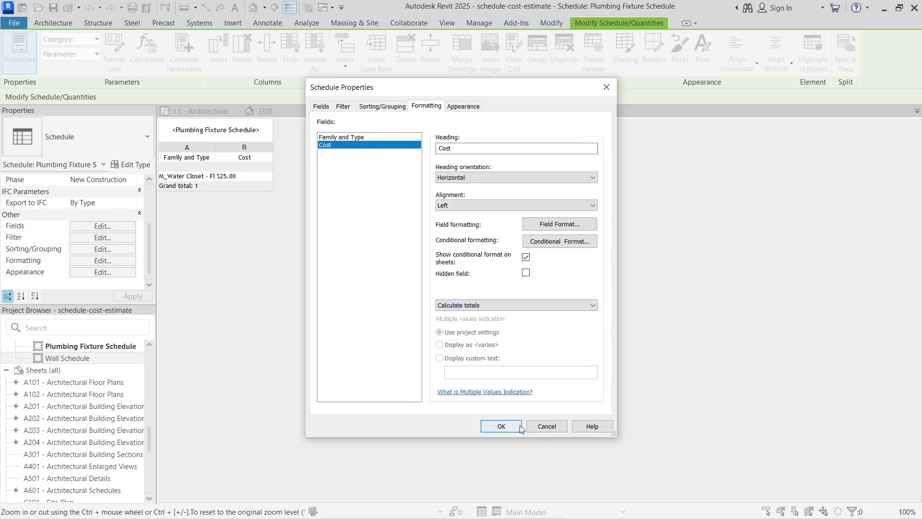
{"action": "left_click", "coordinate": [503, 426]}
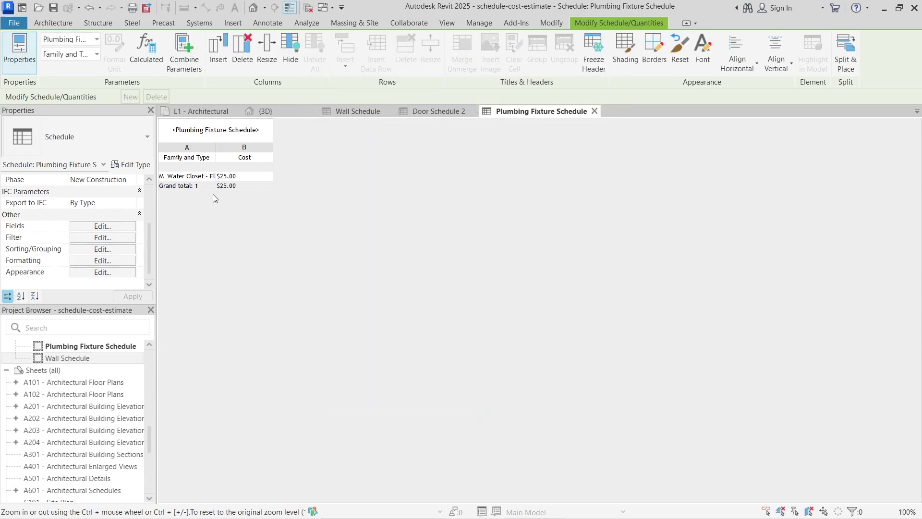
Step: Switch to the {3D} view with Ctrl+Tab and zoom in on the house model
{"action": "key", "text": "ctrl+Tab"}
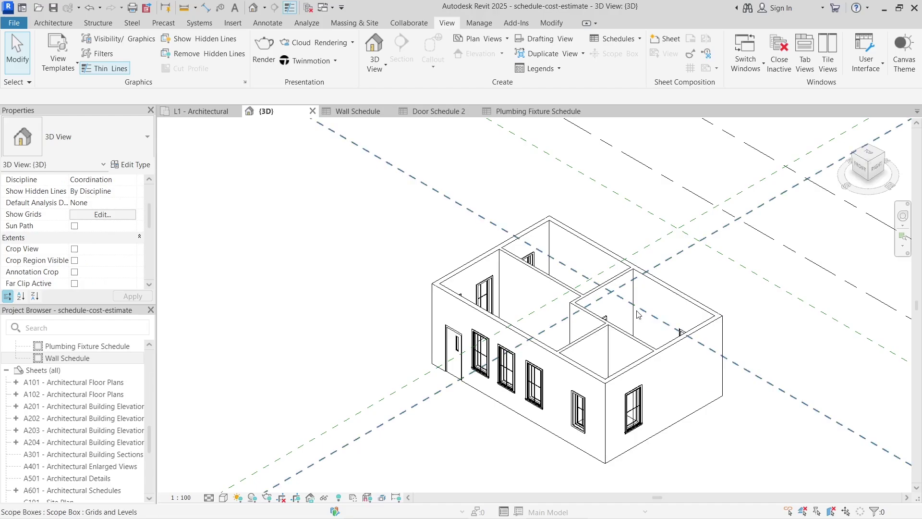
{"action": "scroll", "coordinate": [734, 315], "scroll_direction": "up", "scroll_amount": 2}
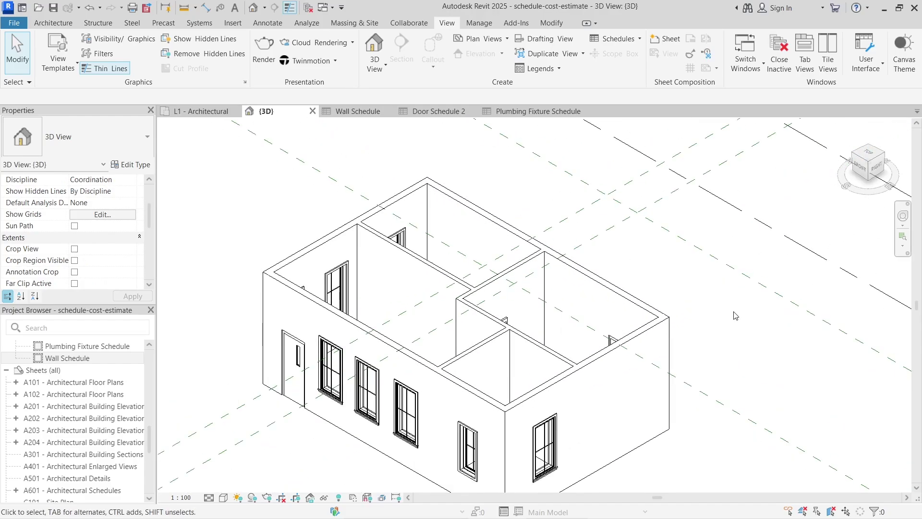